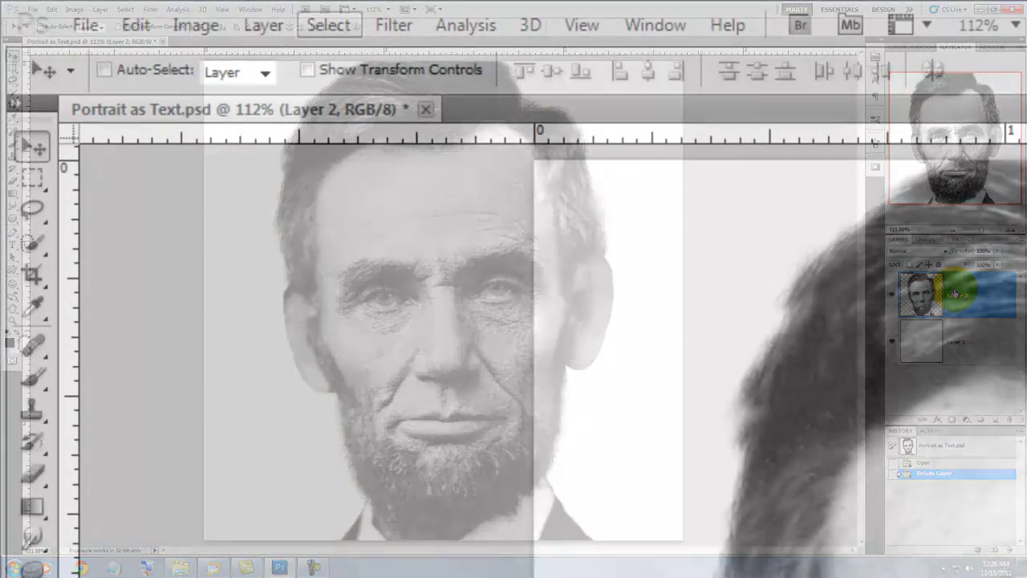
- Select the portrait's shadow areas with Color Range set to Shadows
left_click(125, 9)
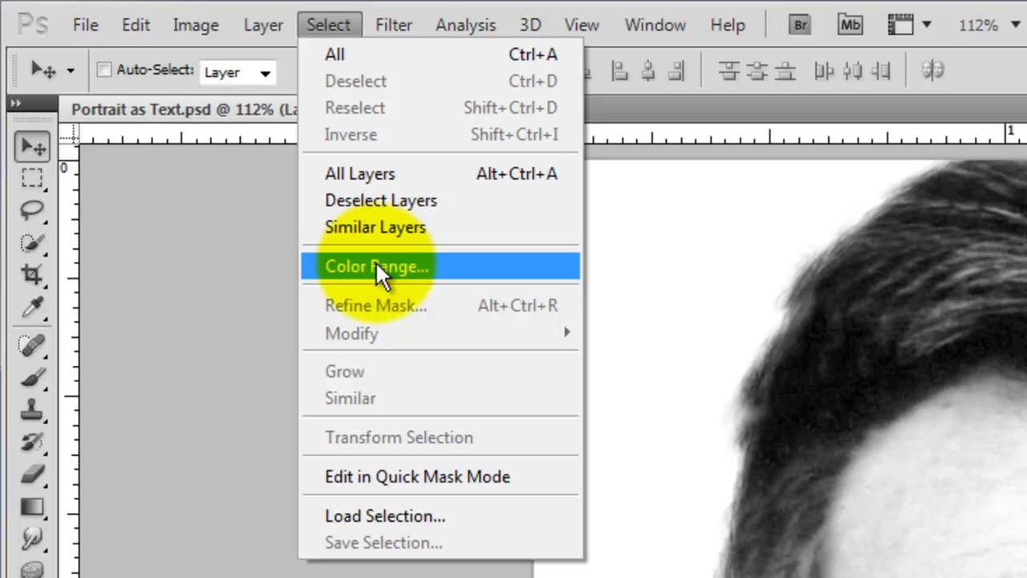
left_click(375, 266)
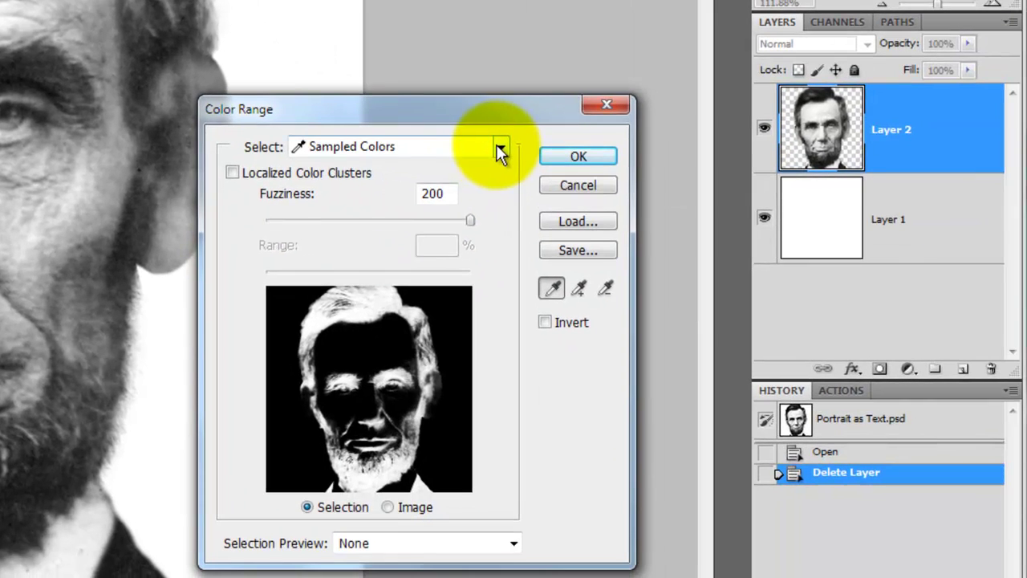
left_click(499, 149)
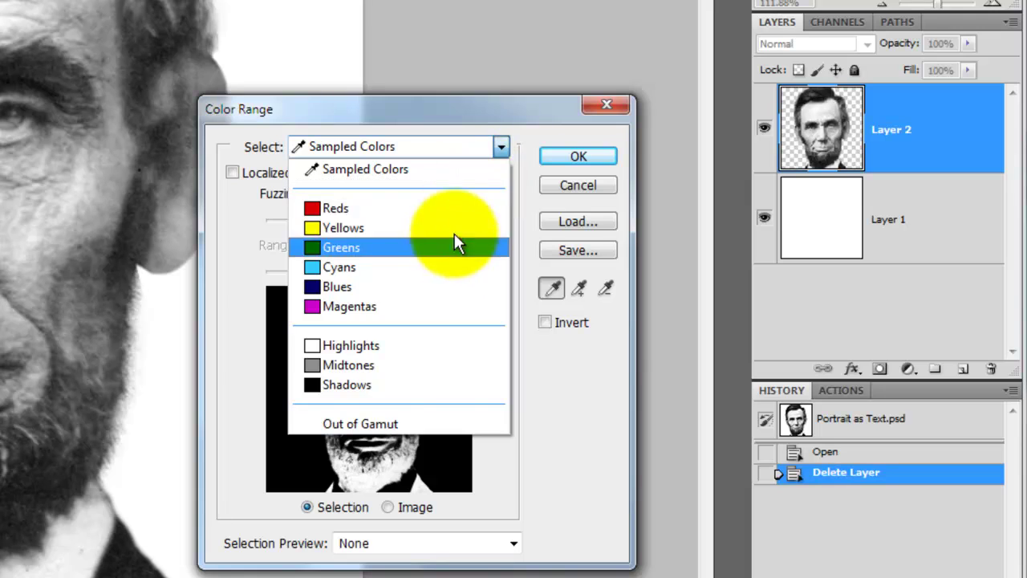
left_click(379, 386)
left_click(577, 158)
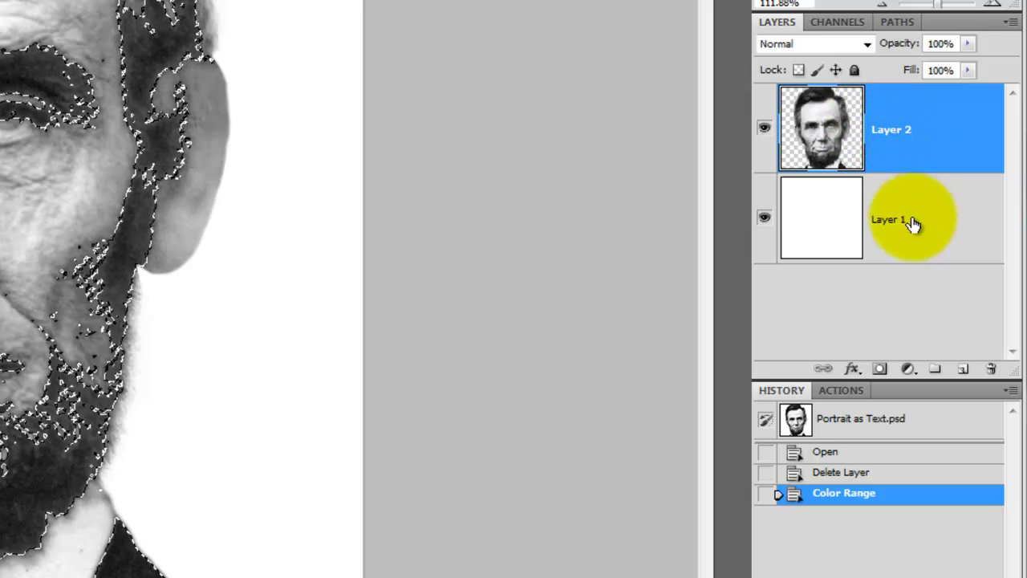
- Fill the shadows selection with black on a new layer, deselect, and name it SHADOWS
left_click(963, 371)
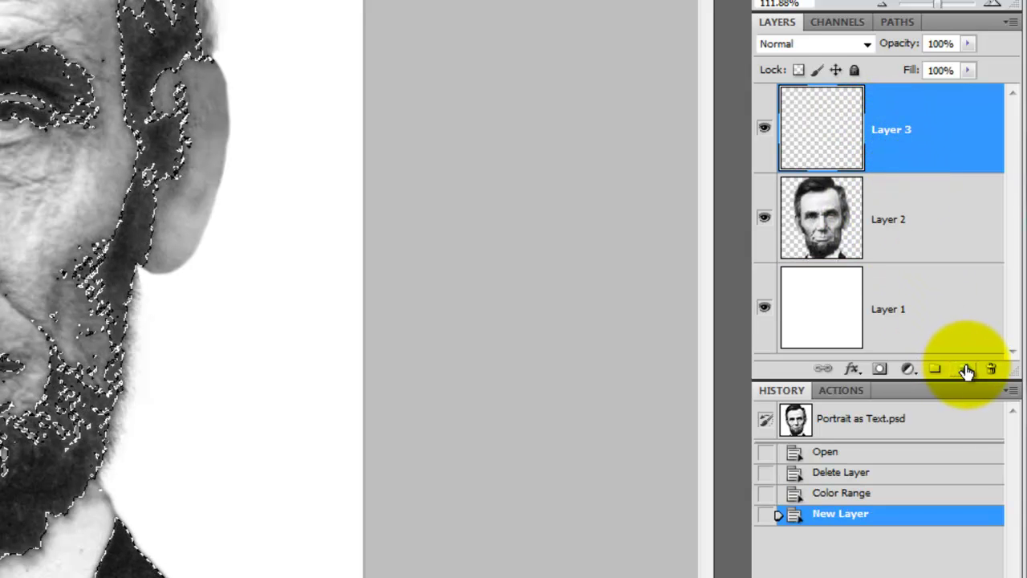
key("alt+Delete")
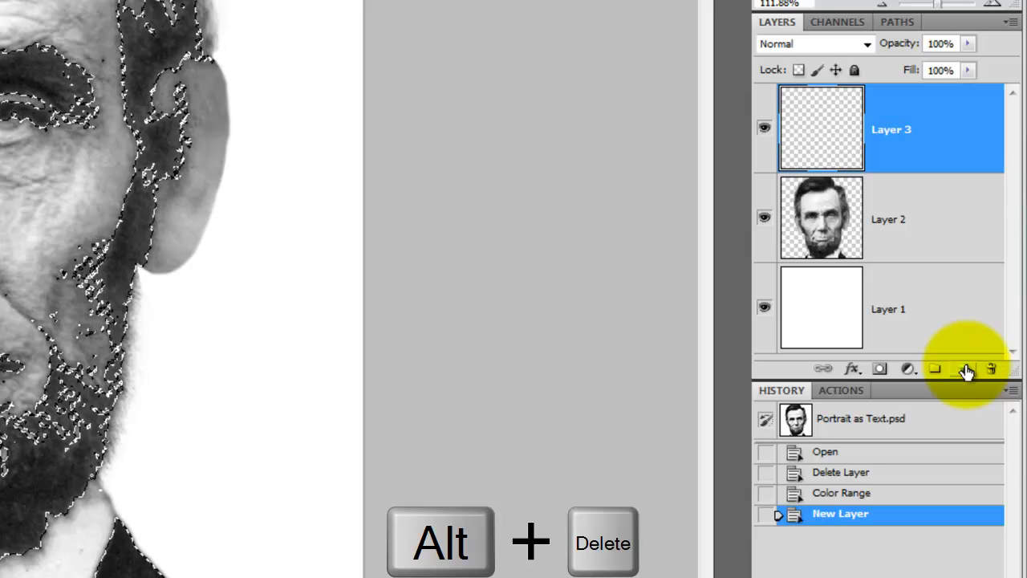
key("ctrl+d")
double_click(892, 129)
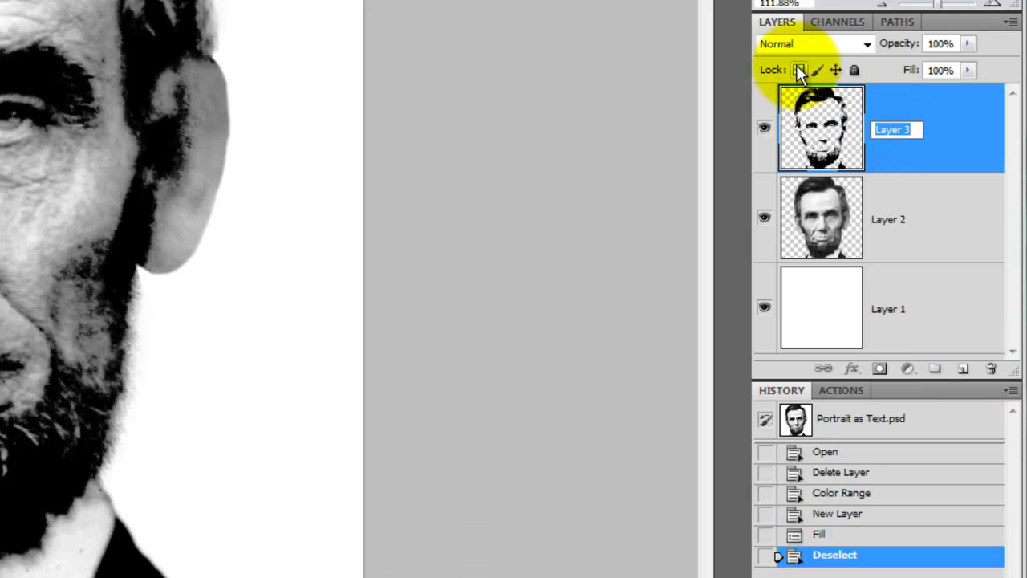
type("SHADOWS")
key("Return")
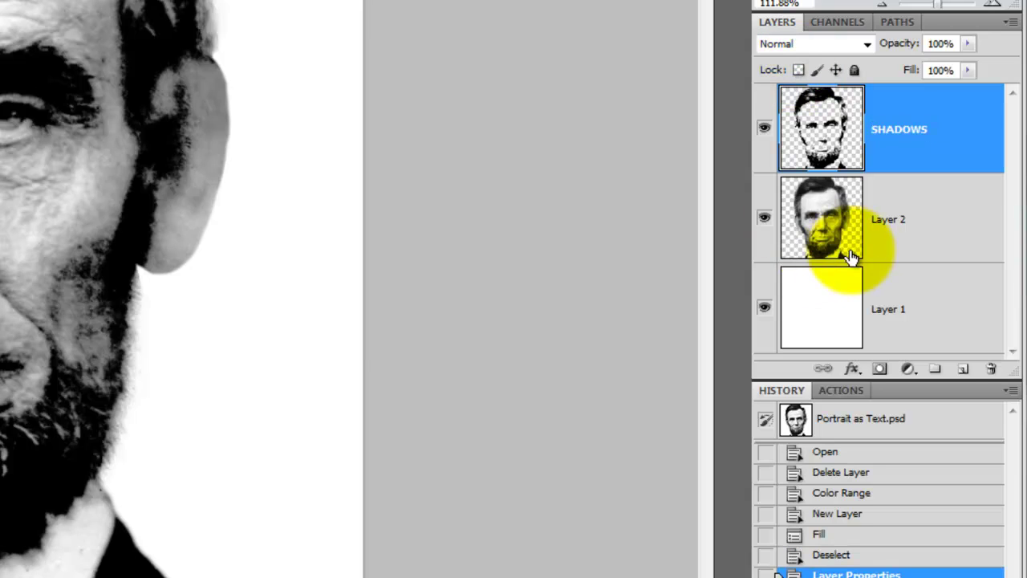
- With Layer 2 active, select the portrait's midtones using Color Range set to Midtones
left_click(820, 226)
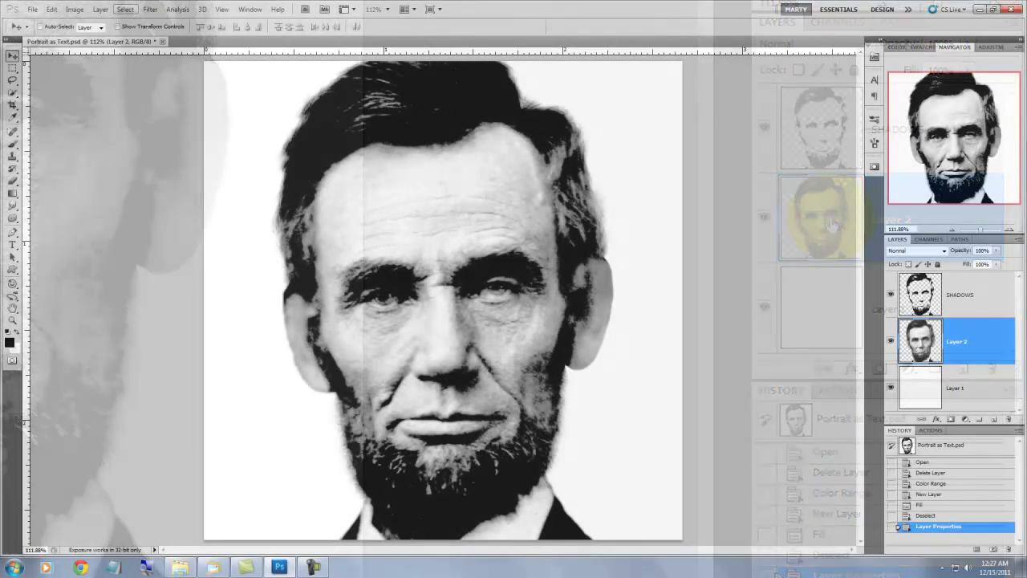
left_click(126, 9)
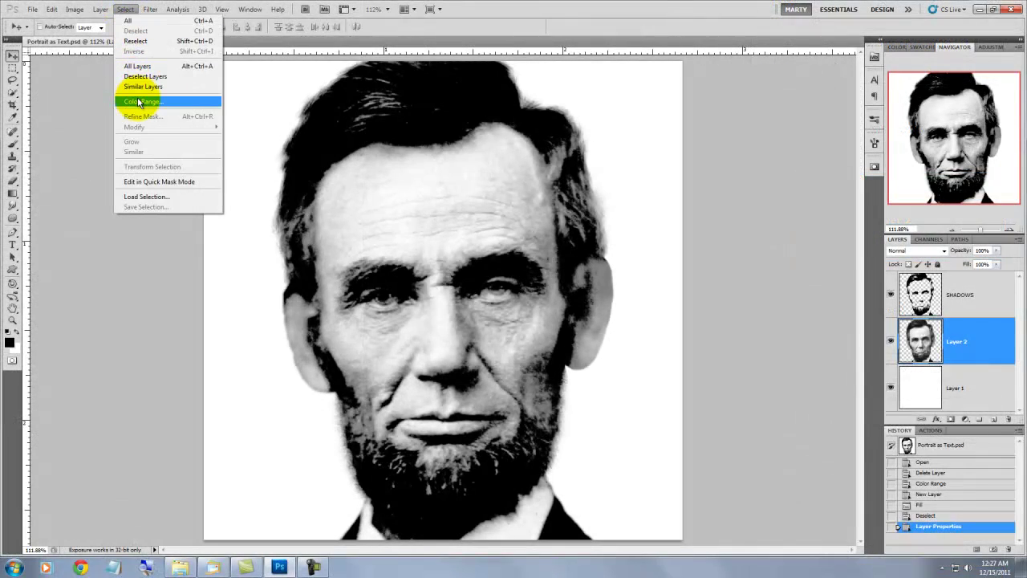
left_click(138, 102)
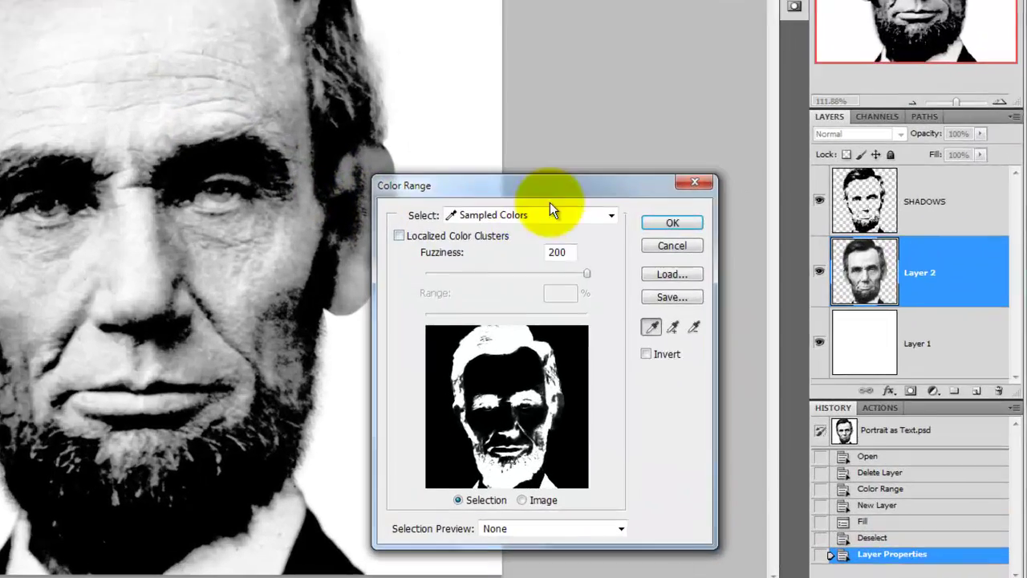
left_click(740, 305)
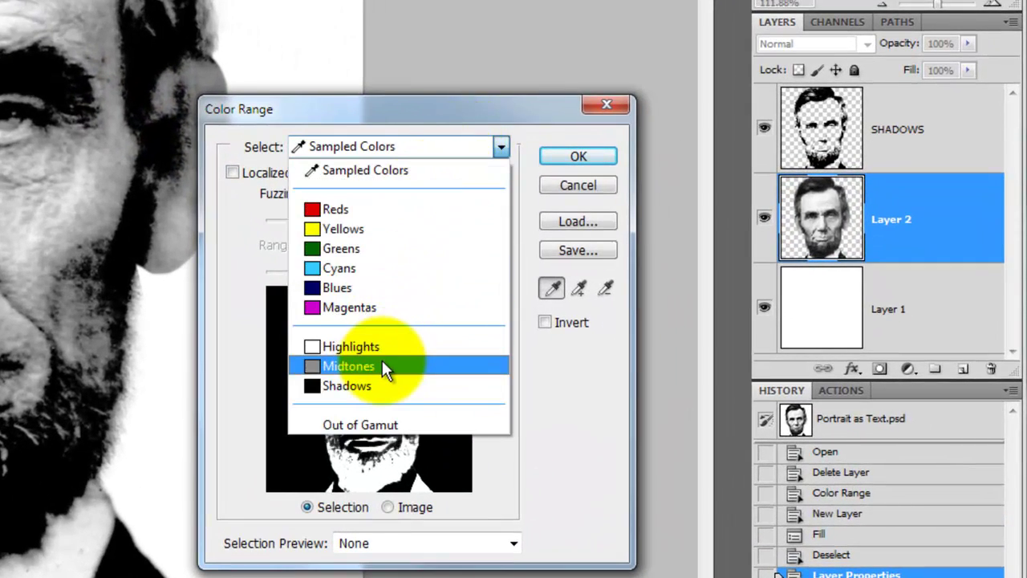
left_click(382, 364)
left_click(578, 159)
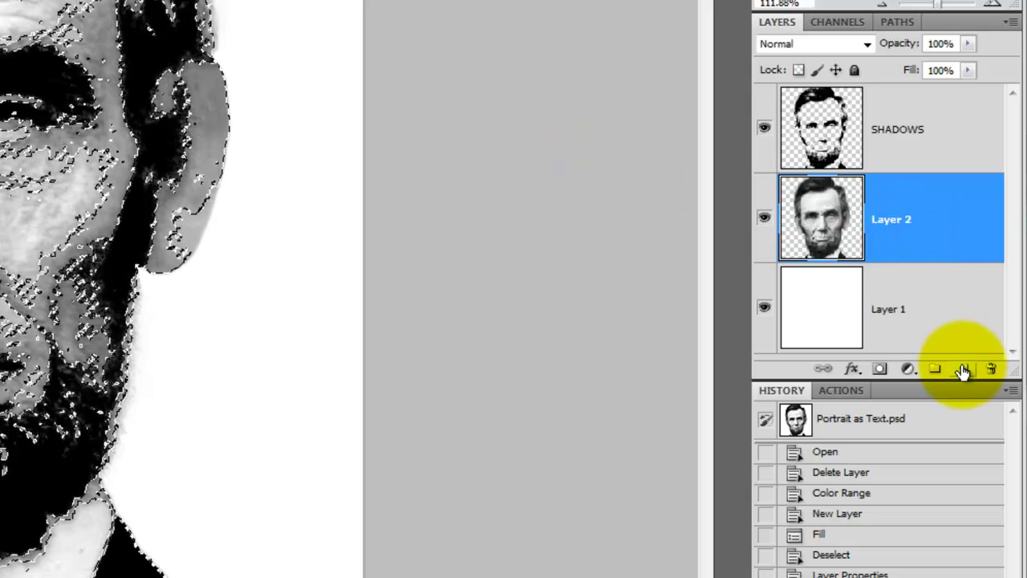
- Fill the midtones selection with black on a new layer, deselect, and name it MIDTONES
left_click(963, 369)
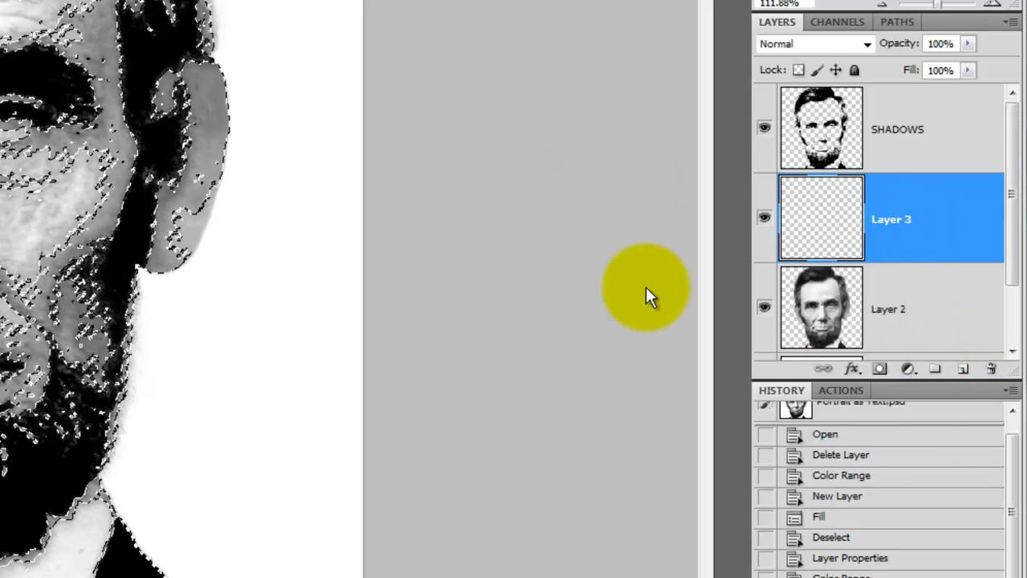
key("alt+Delete")
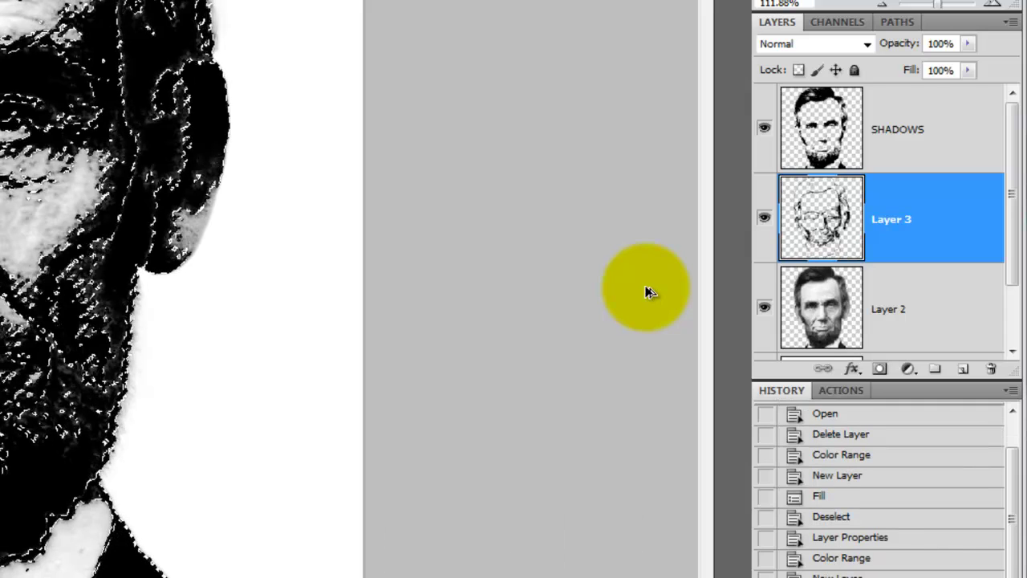
key("ctrl+d")
double_click(891, 219)
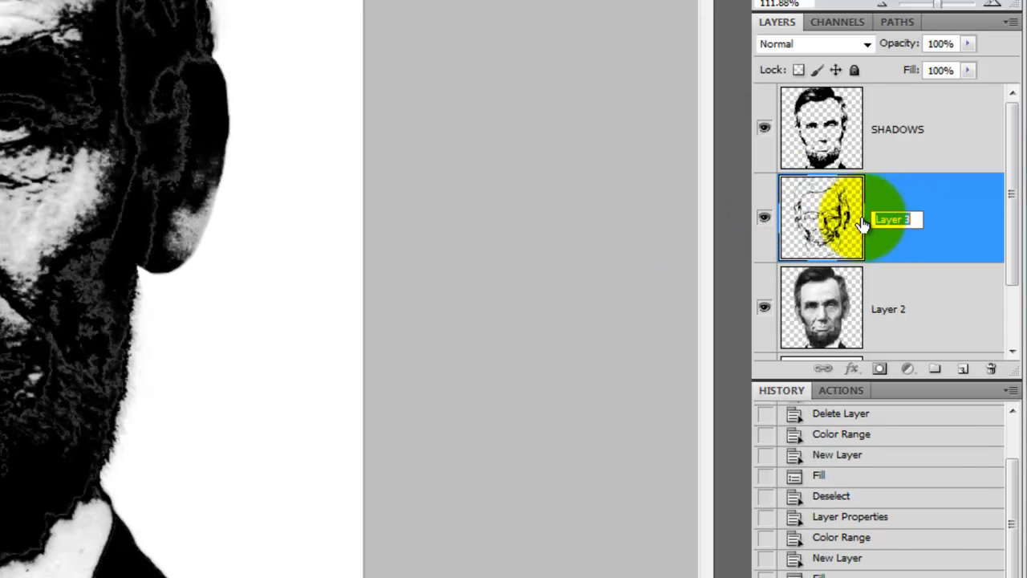
type("MIDTON")
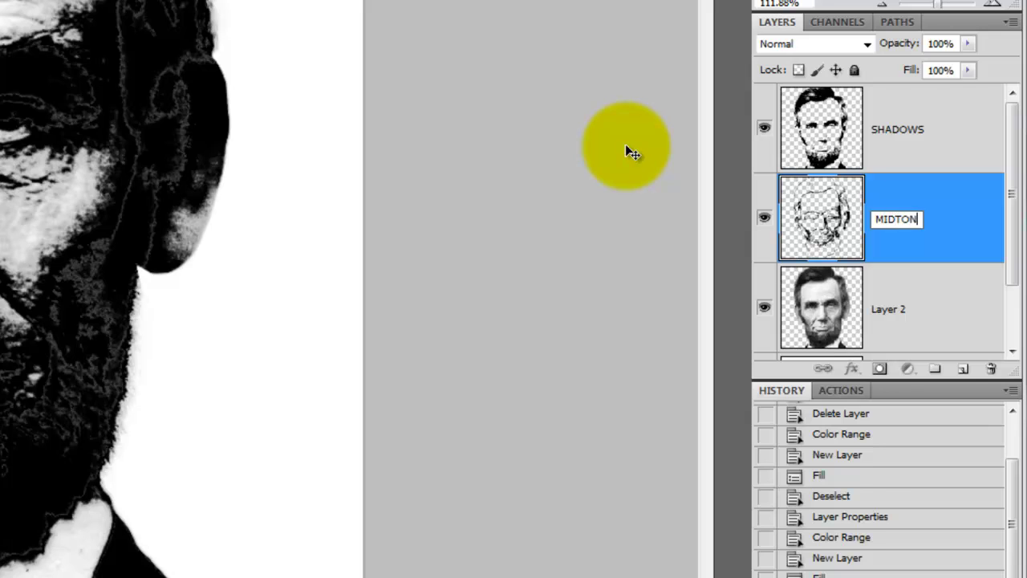
type("ES")
key("Return")
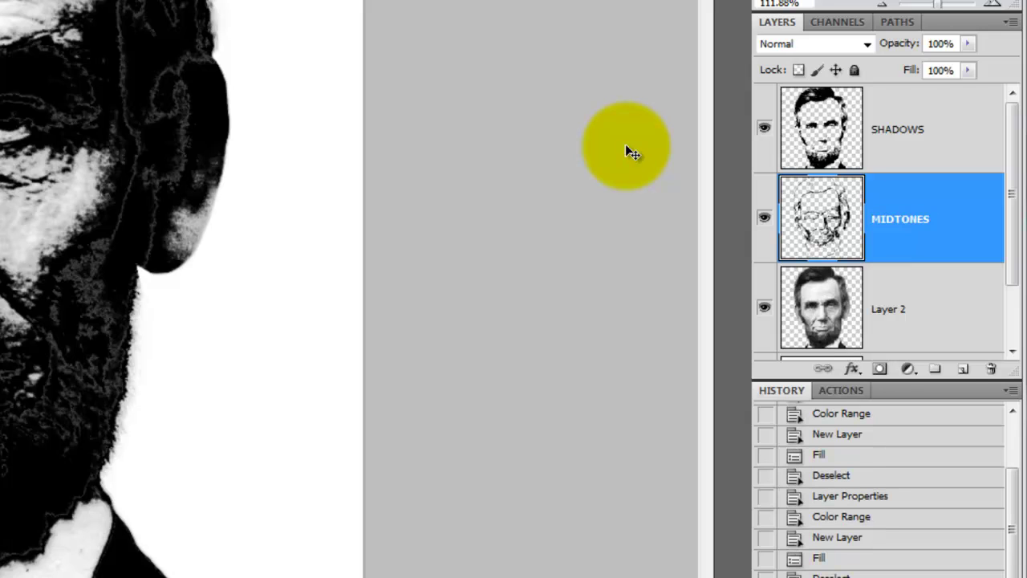
- Hide Layer 2 and MIDTONES, then draw a paragraph text box on the blank canvas
left_click(764, 298)
left_click(764, 217)
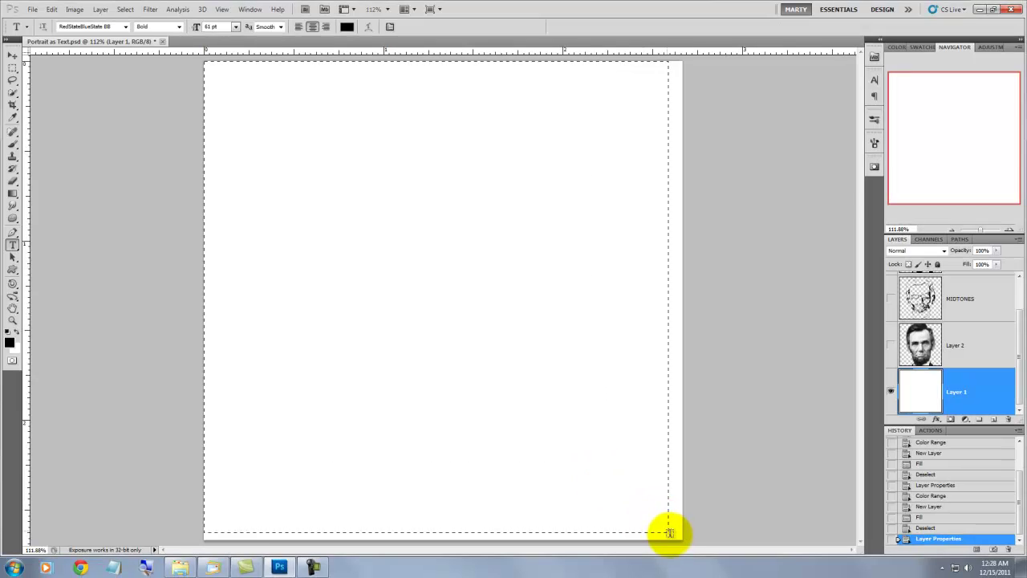
left_click_drag(668, 532, 692, 538)
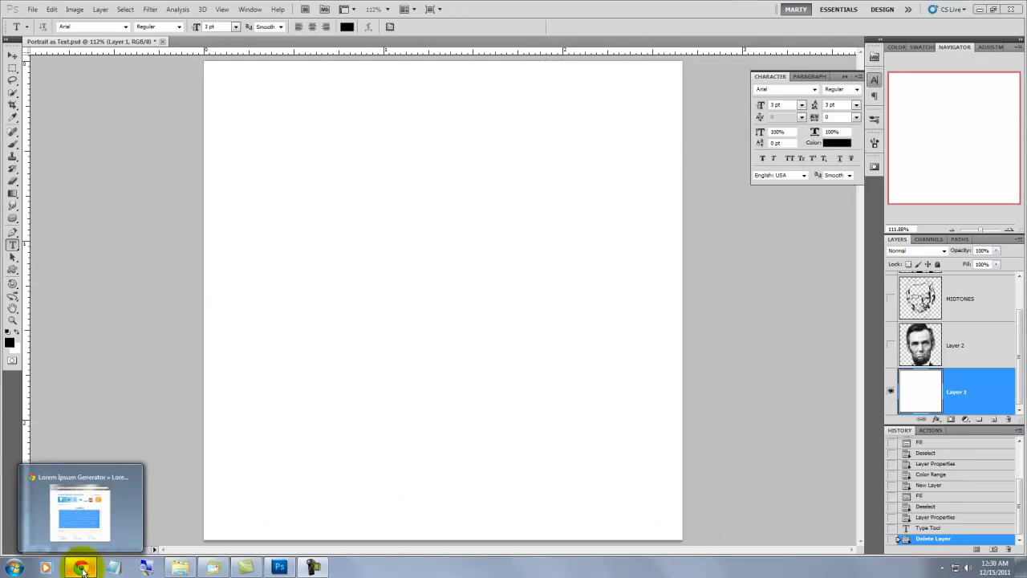
- In the Lorem Ipsum Generator, change the Words amount from 250 to 2000 and generate
left_click(81, 568)
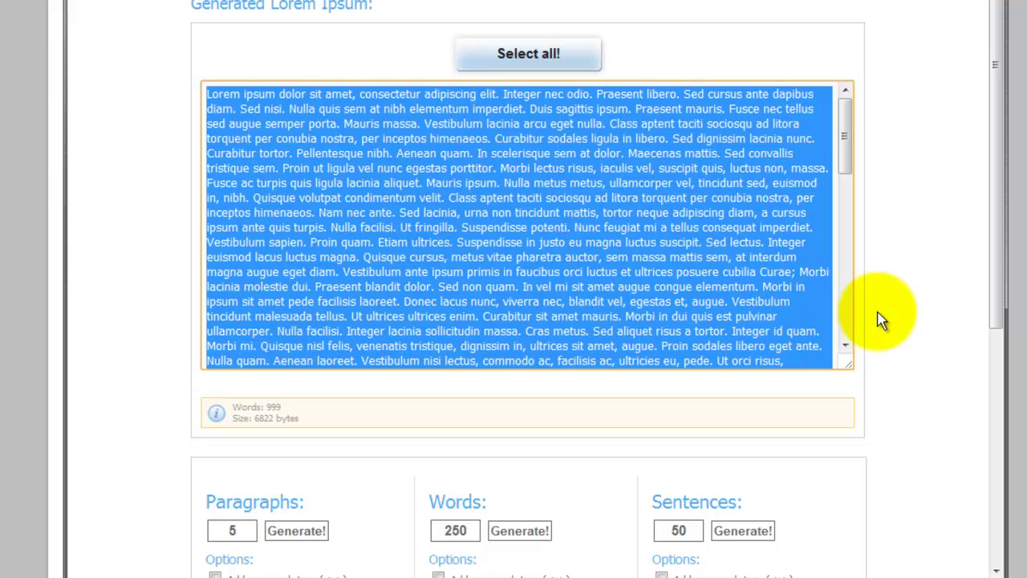
left_click_drag(1000, 166, 937, 289)
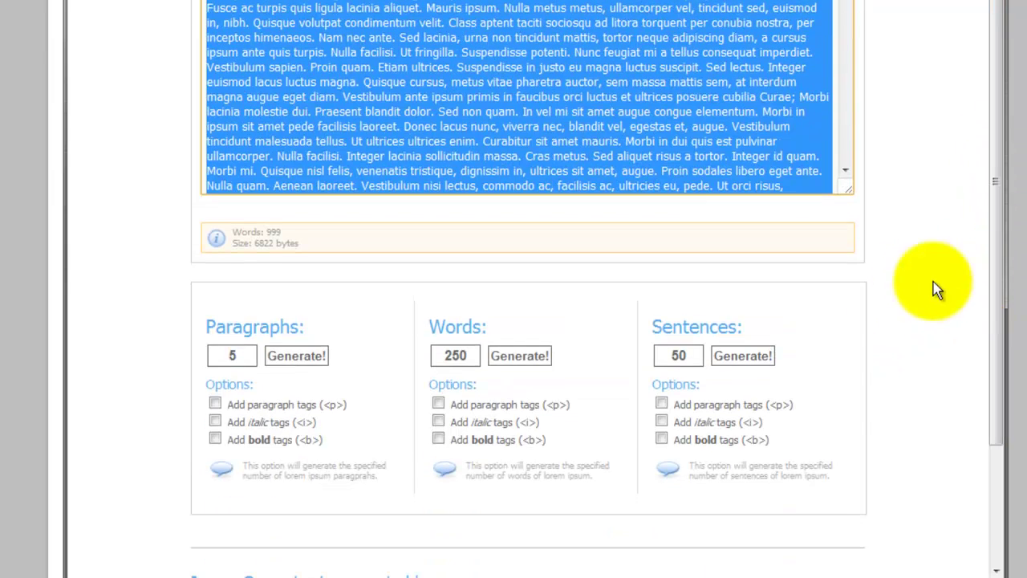
left_click(454, 355)
double_click(453, 355)
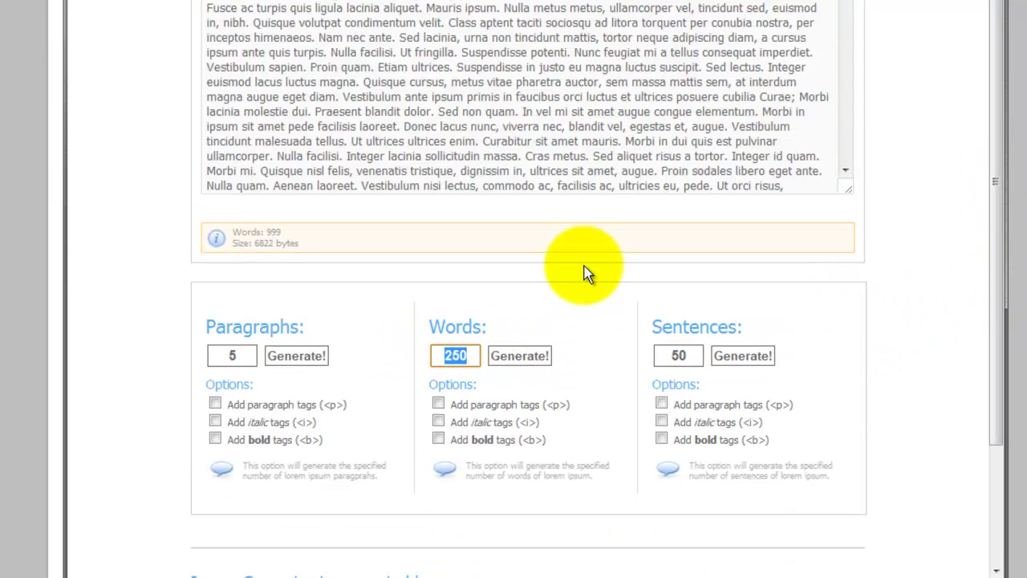
type("2000")
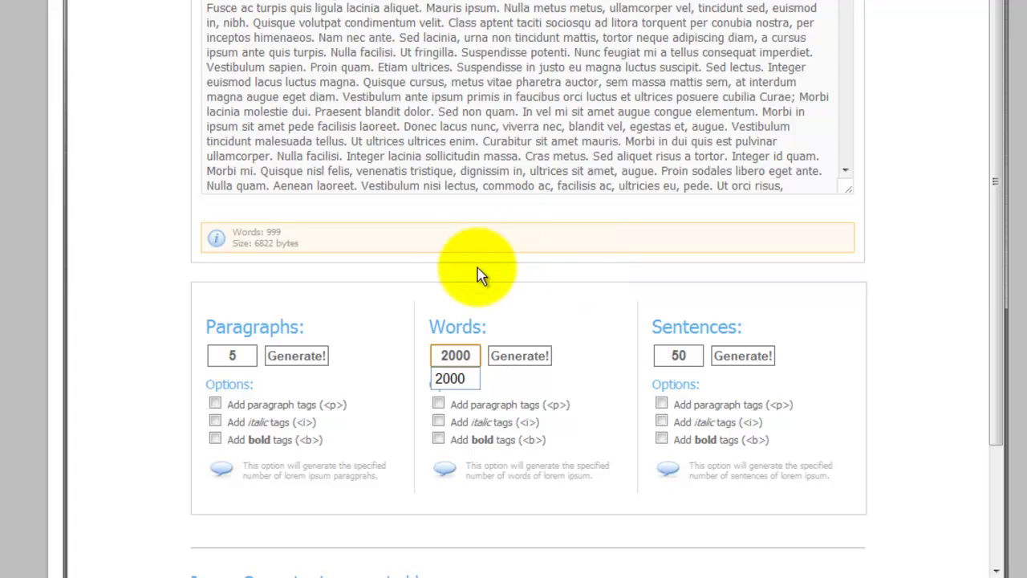
left_click(520, 355)
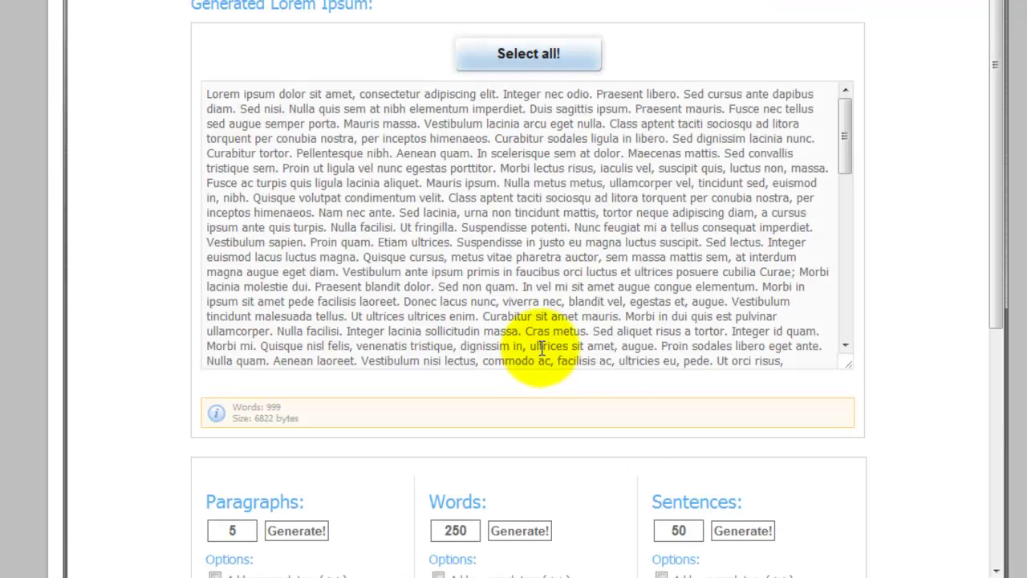
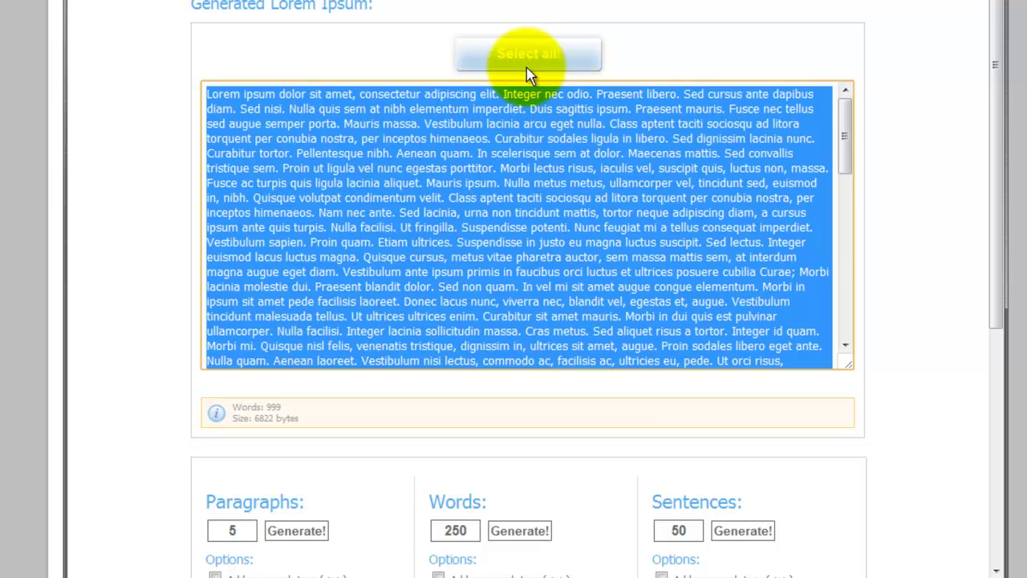
- Copy the 999-word lorem ipsum block from the generator website
key("ctrl+c")
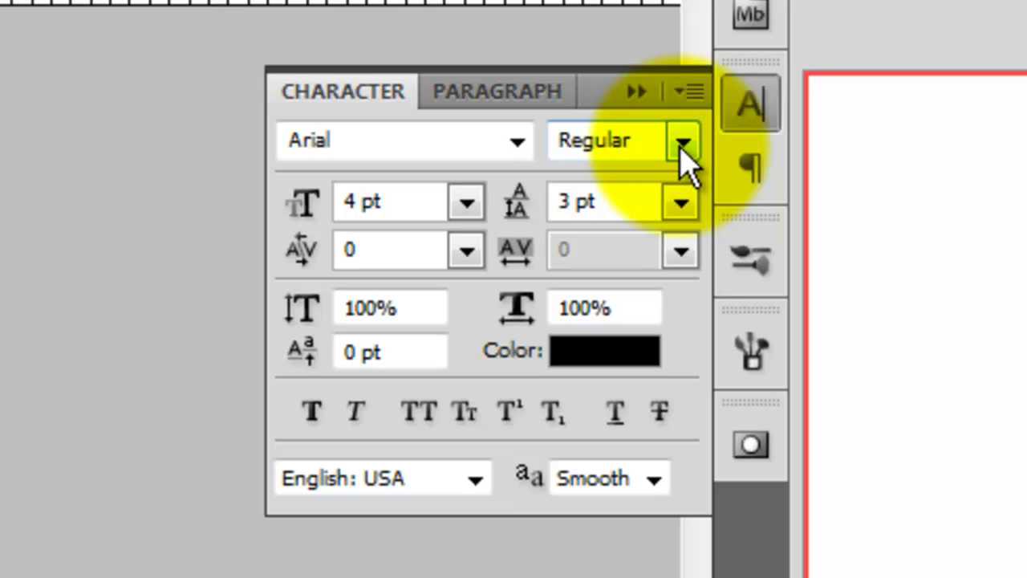
- Paste the lorem ipsum as fully justified Arial Black 4 pt text and commit it
left_click(682, 145)
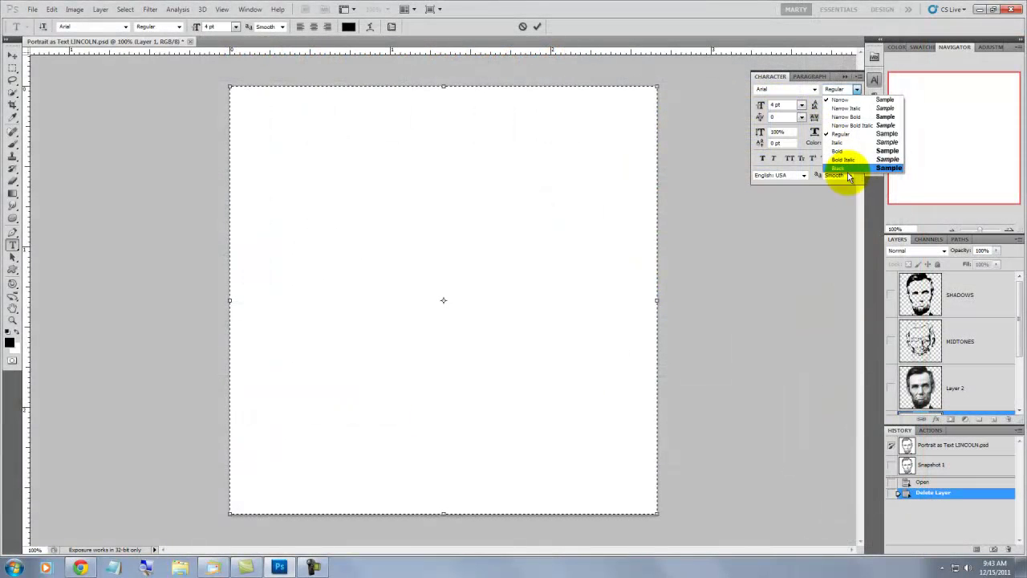
key("ctrl+v")
left_click(843, 169)
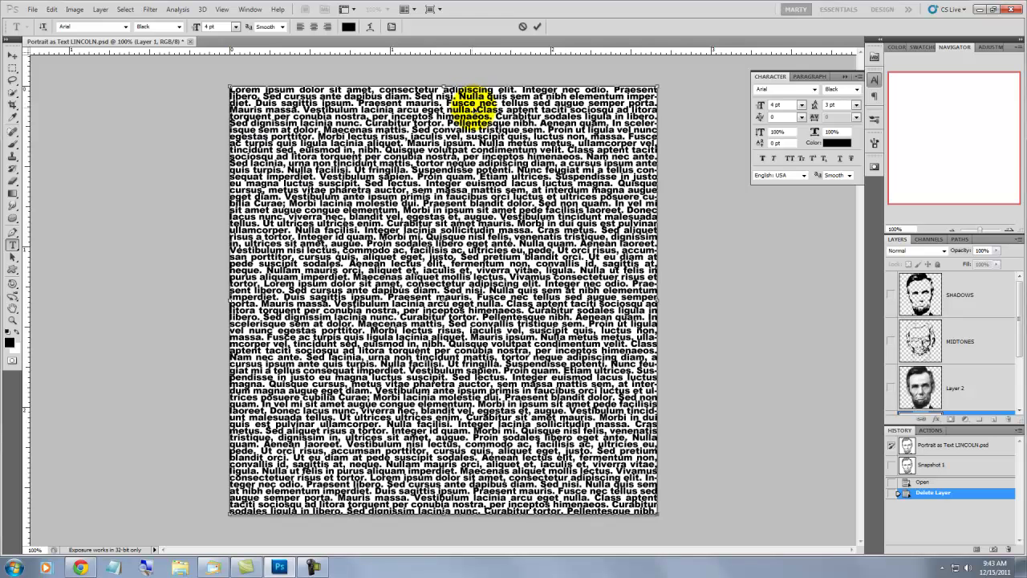
left_click(537, 26)
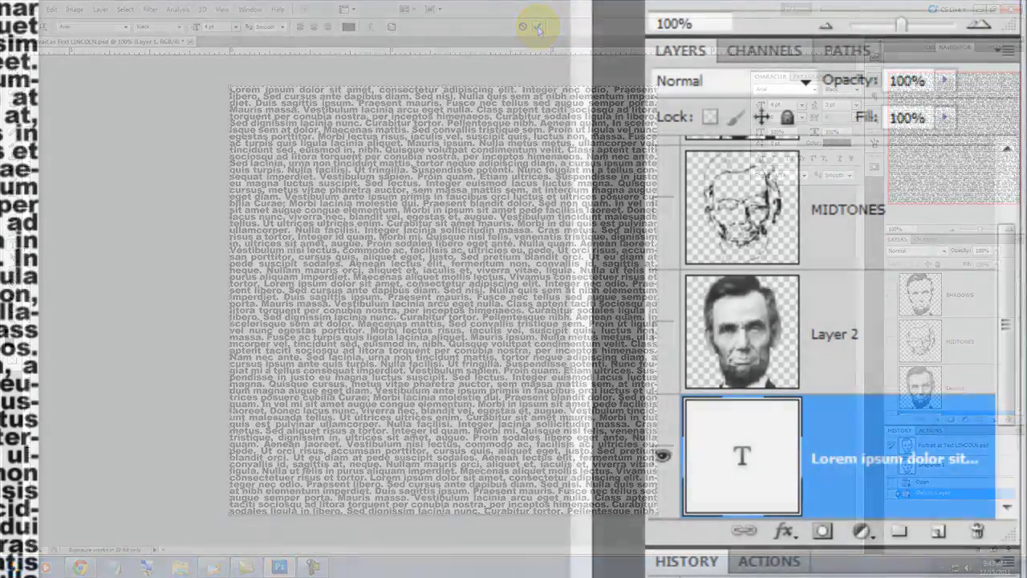
- Rename the text layer to SHADOWS
double_click(959, 415)
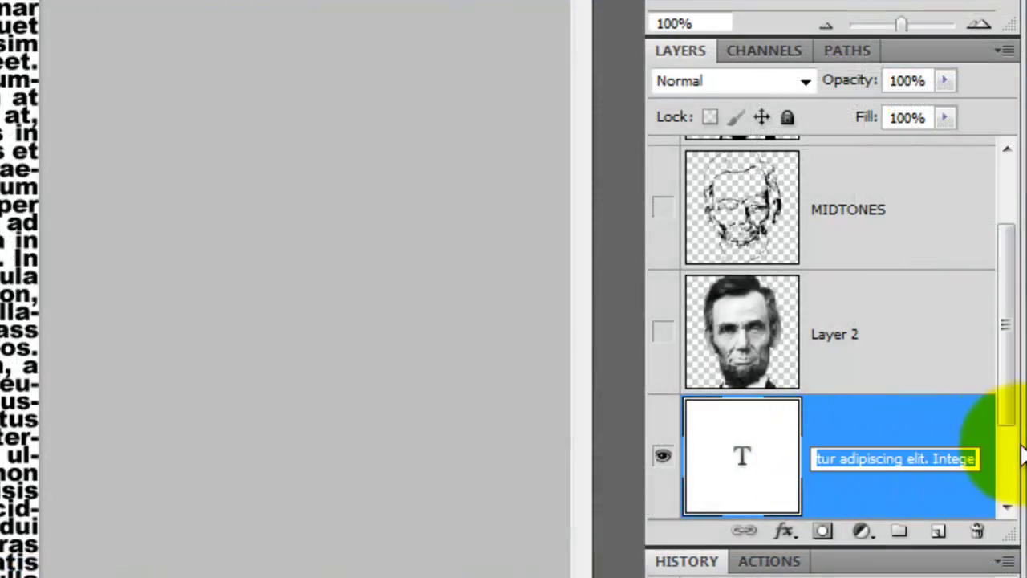
key("BackSpace")
type("SHADOWS")
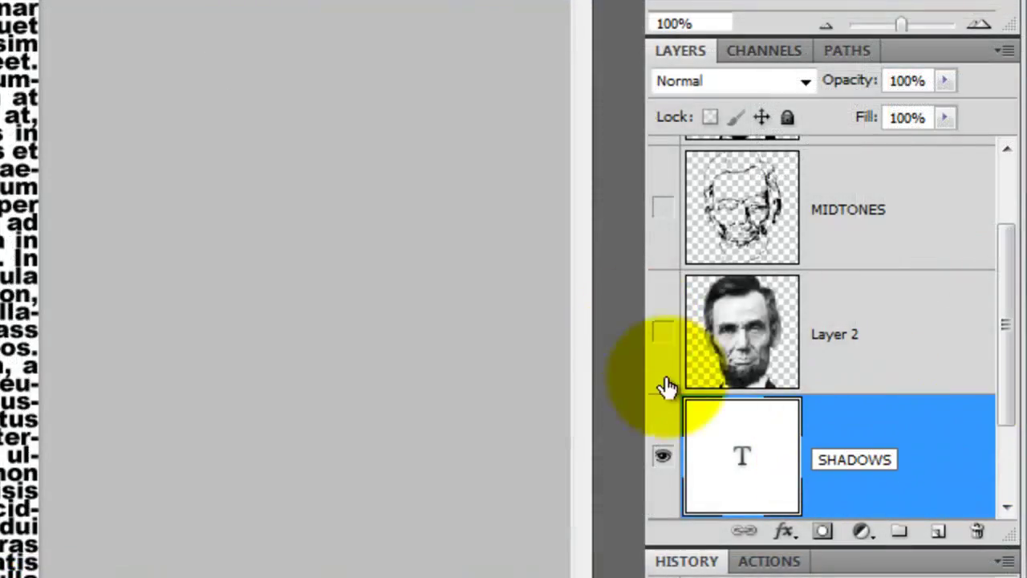
left_click(927, 457)
- Duplicate SHADOWS, hide the original, and make the copy a Regular-weight layer named MIDTONE
left_click_drag(905, 451, 938, 531)
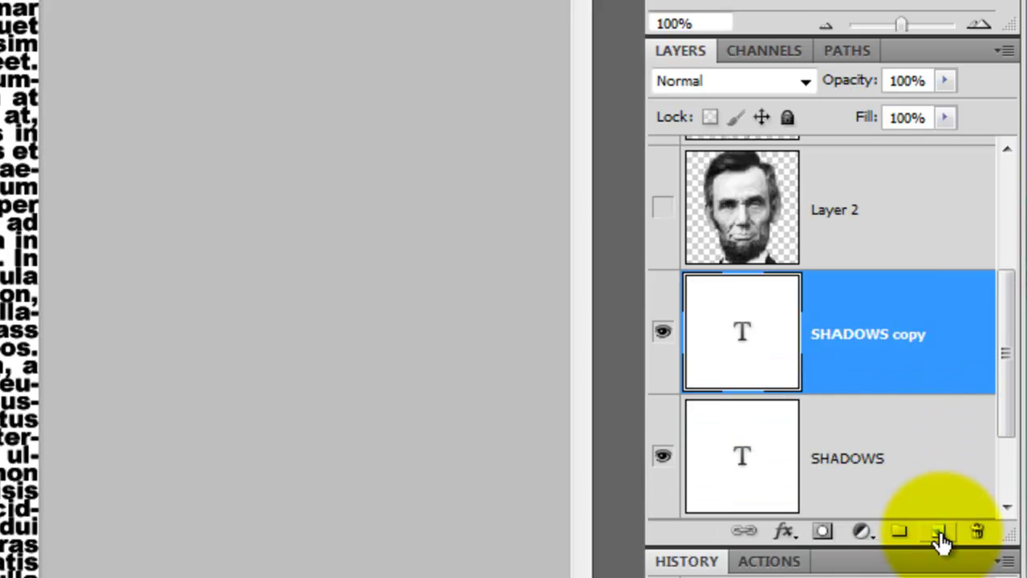
left_click(663, 455)
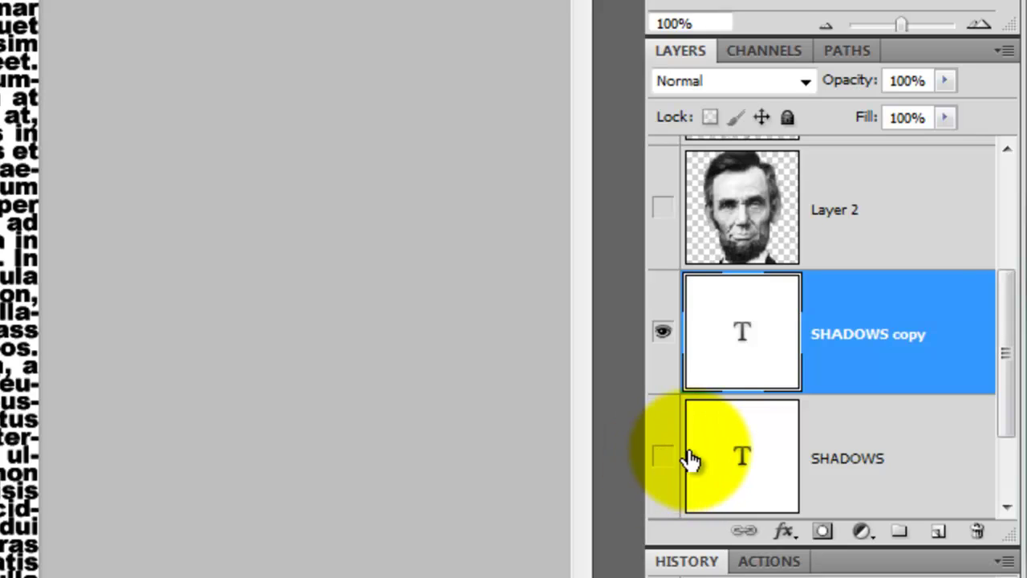
left_click(725, 153)
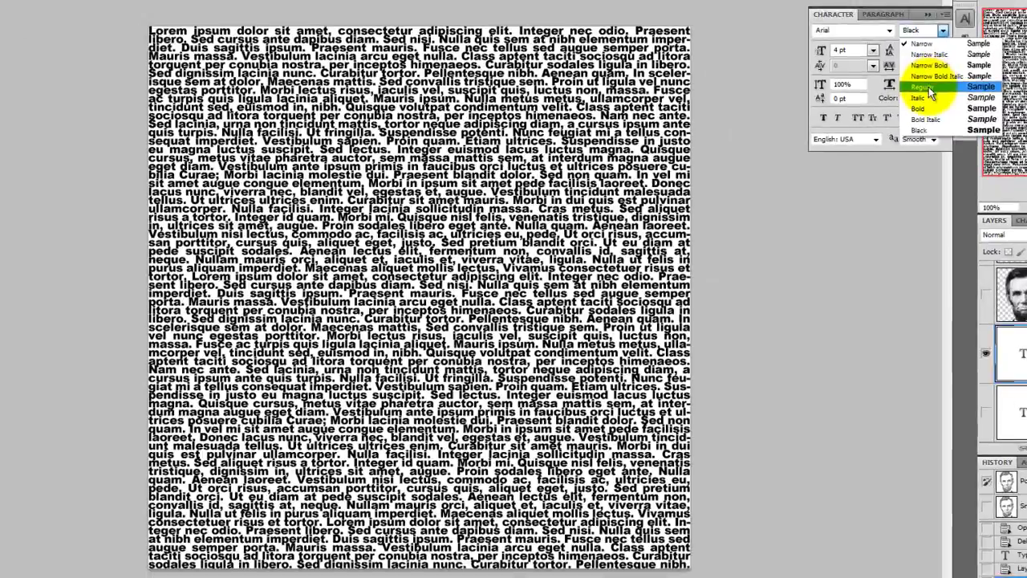
left_click(931, 94)
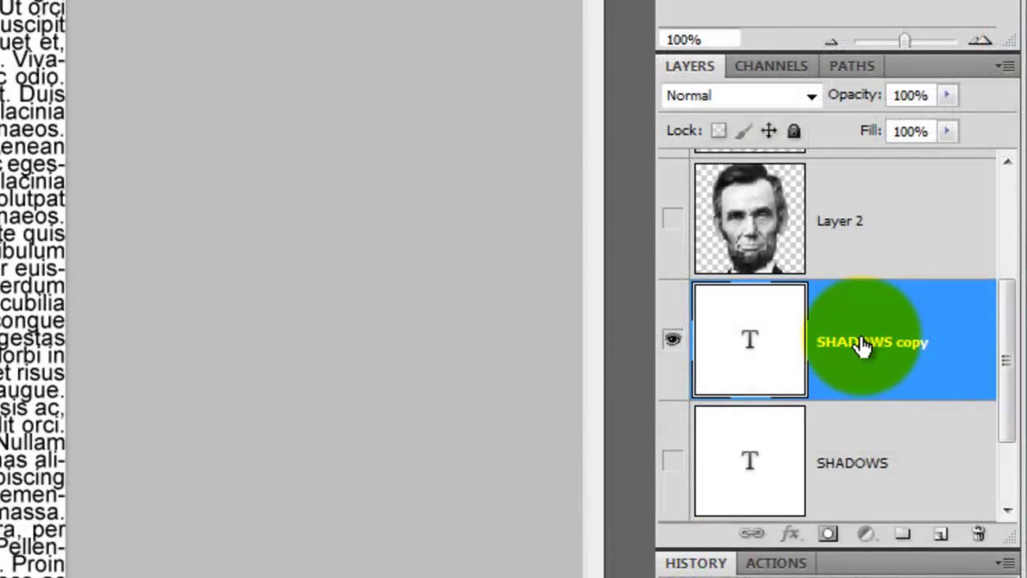
double_click(863, 340)
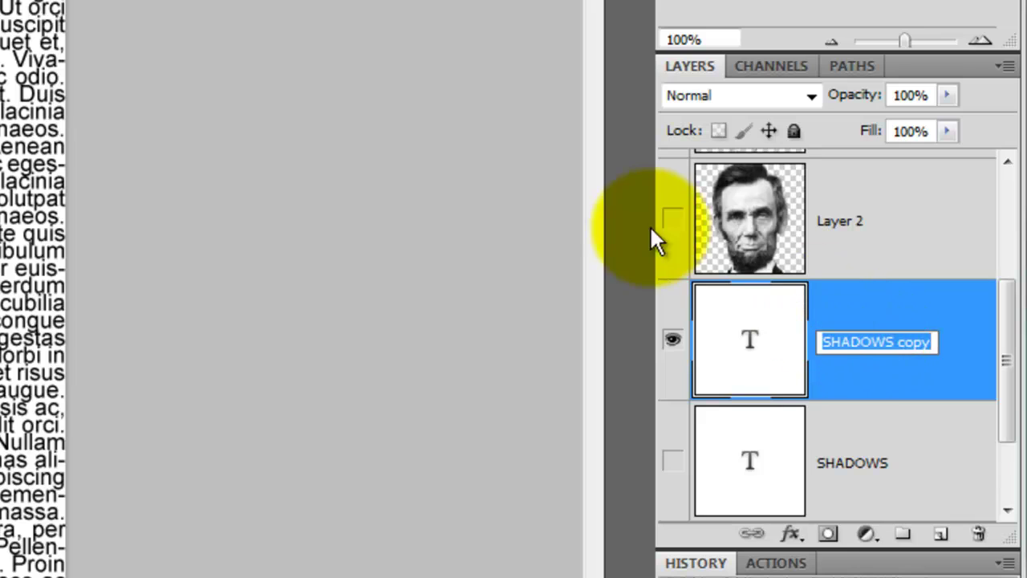
type("MIDTONE")
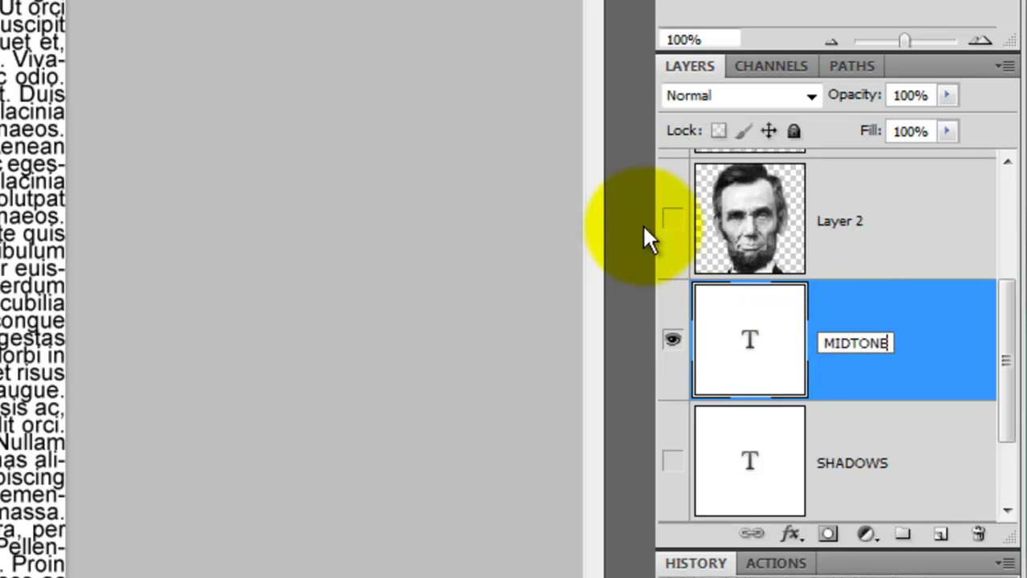
key("Return")
- Move Layer 2 below the text layers and show the MIDTONES image with MIDTONE text hidden
scroll(988, 313, "up", 1)
left_click_drag(899, 252, 912, 522)
left_click_drag(1006, 456, 991, 339)
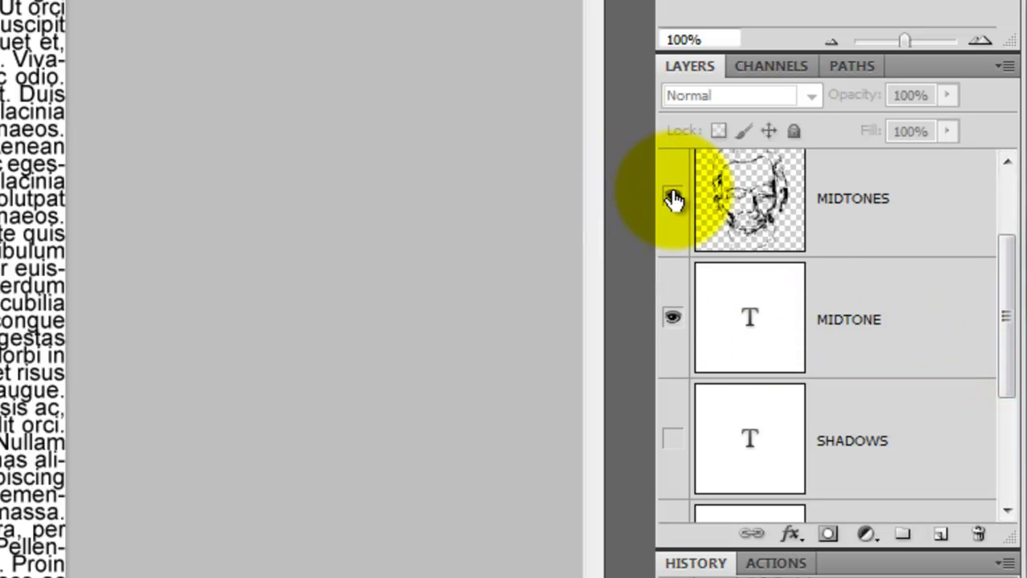
left_click(673, 199)
left_click(670, 320)
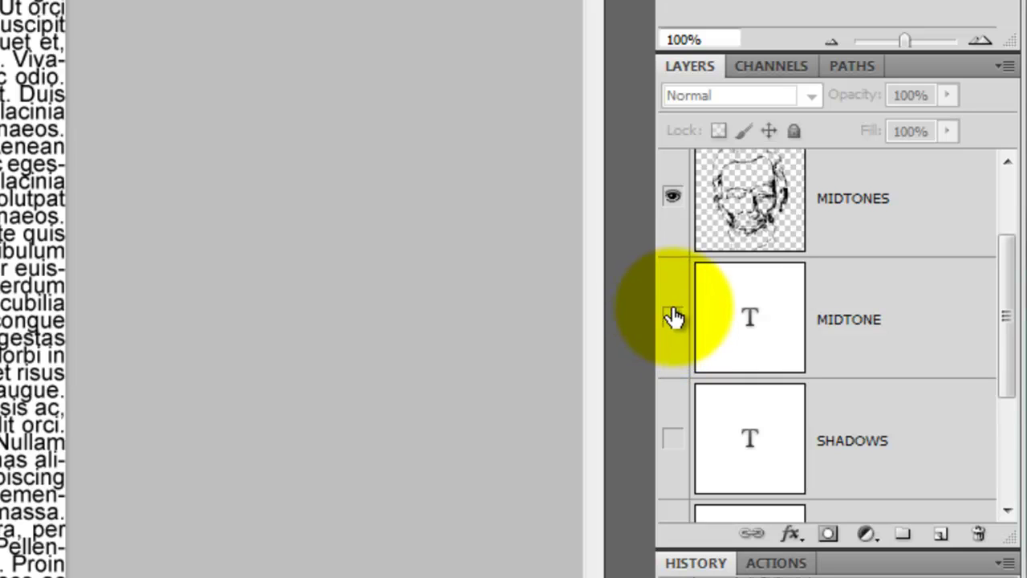
left_click(671, 321)
- Copy the whole MIDTONES image, then hide it and show and select the MIDTONE text
left_click(756, 215)
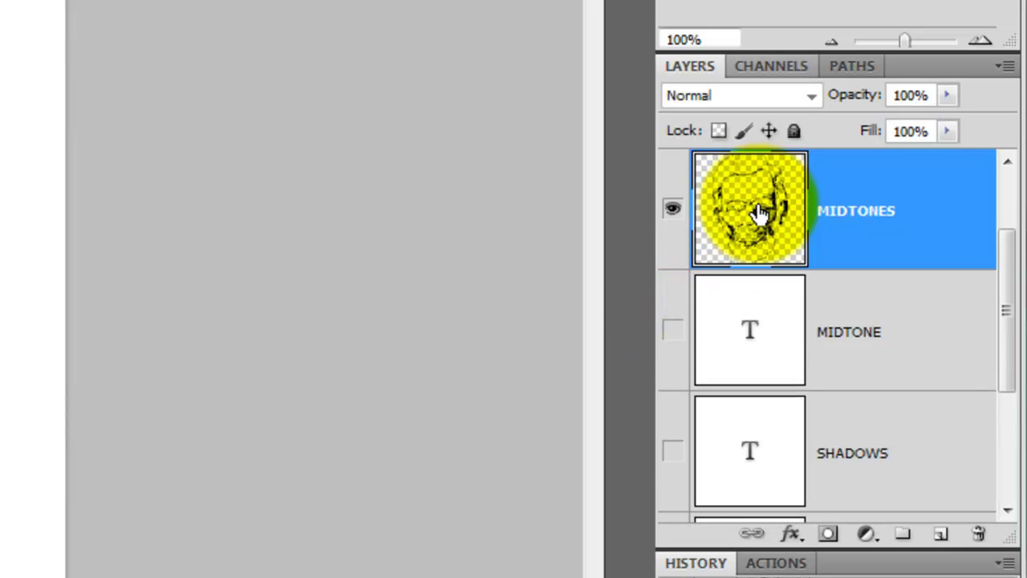
key("ctrl+a")
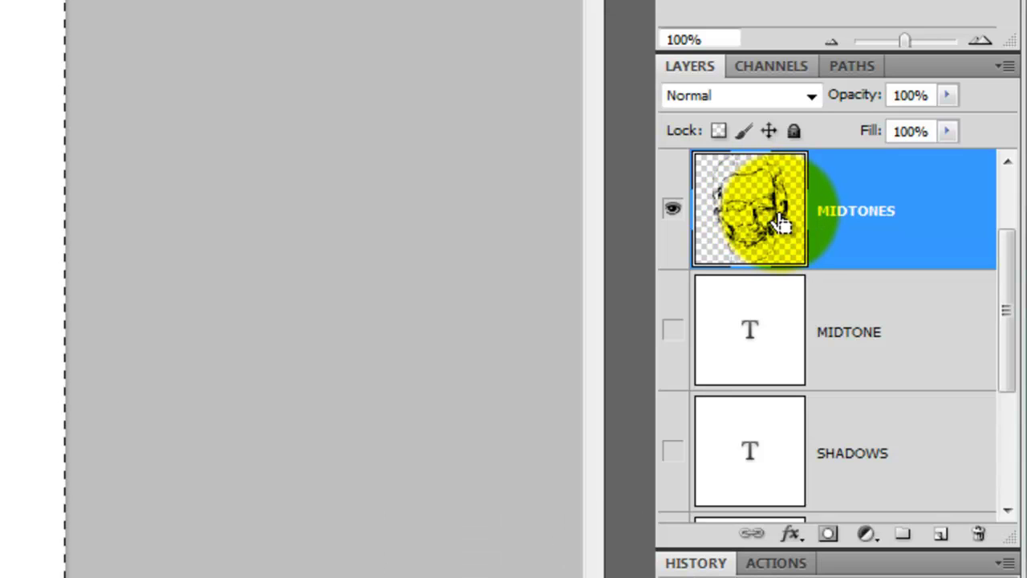
key("ctrl+c")
left_click(673, 210)
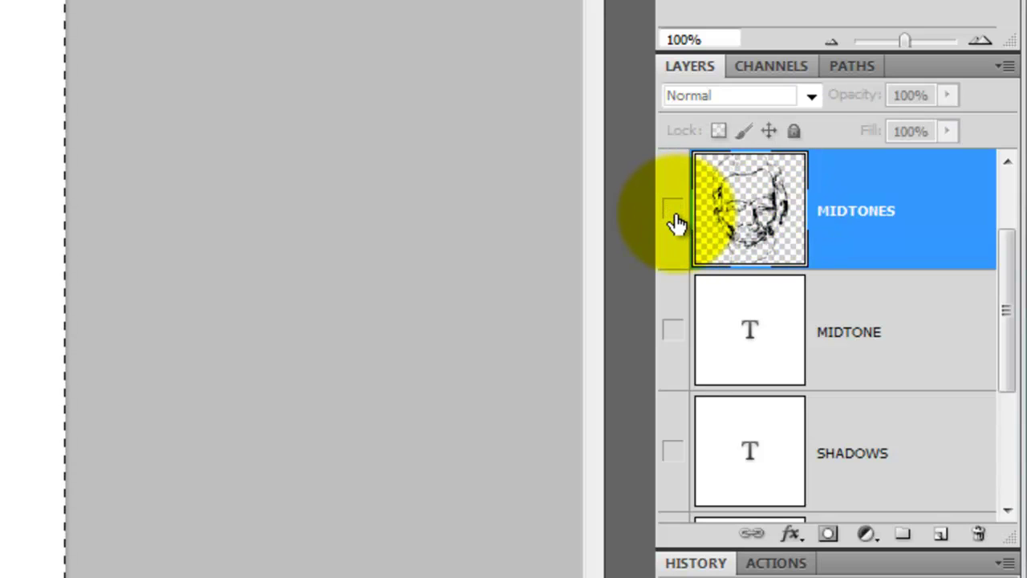
left_click(672, 332)
left_click(754, 336)
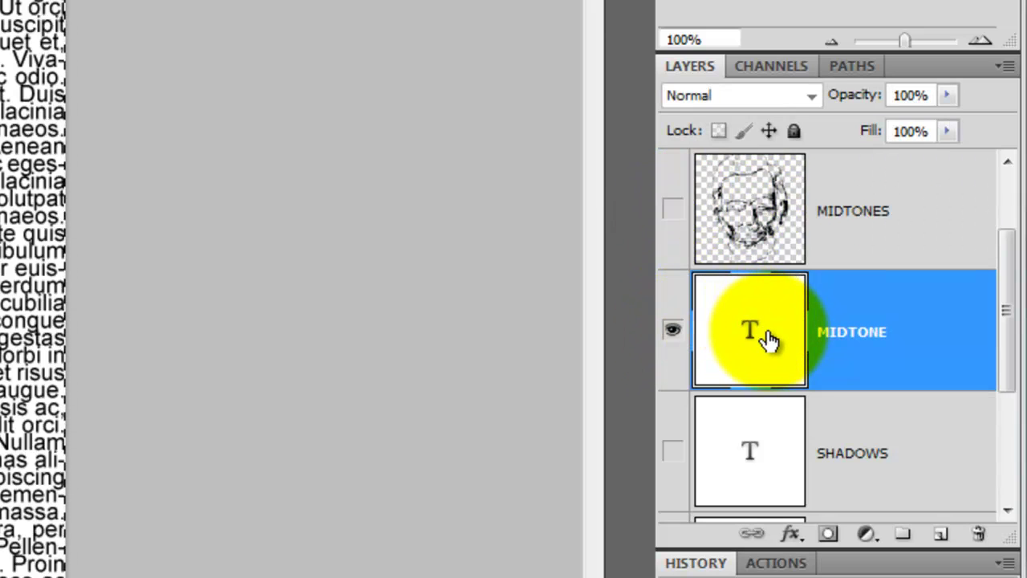
- Give the MIDTONE text layer a mask of the pasted midtones sketch, inverted
left_click(828, 536)
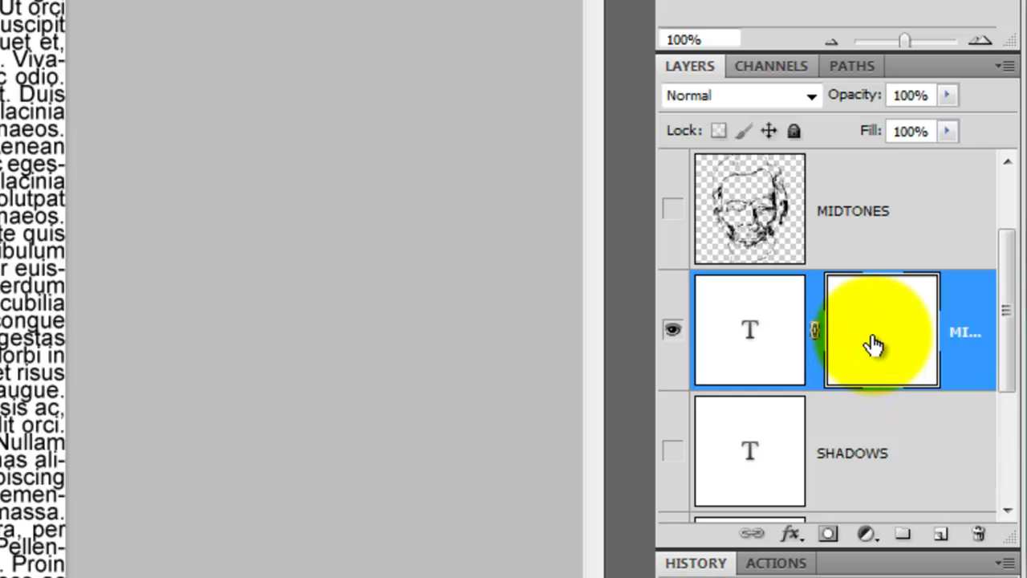
key("ctrl+v")
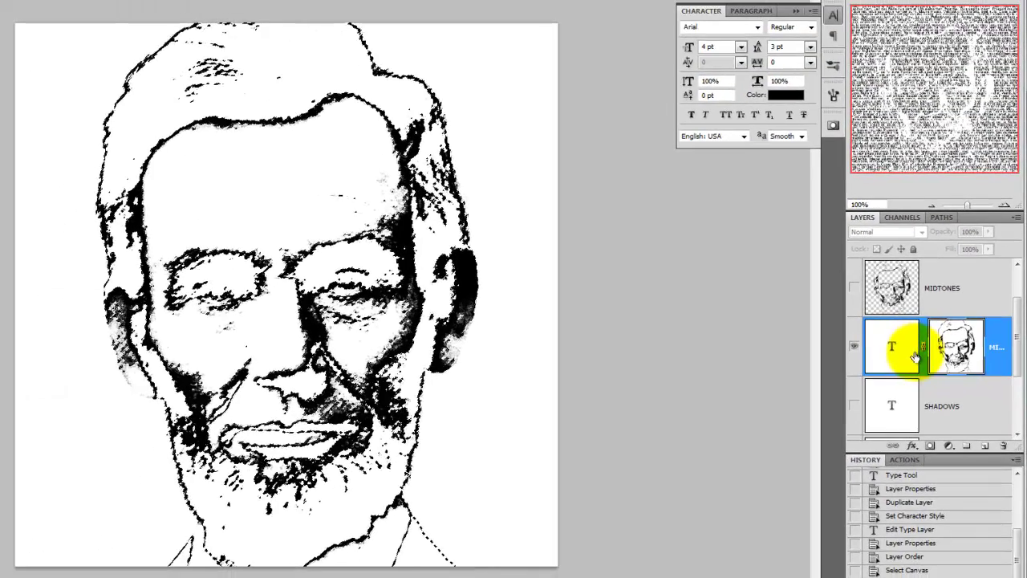
key("ctrl+d")
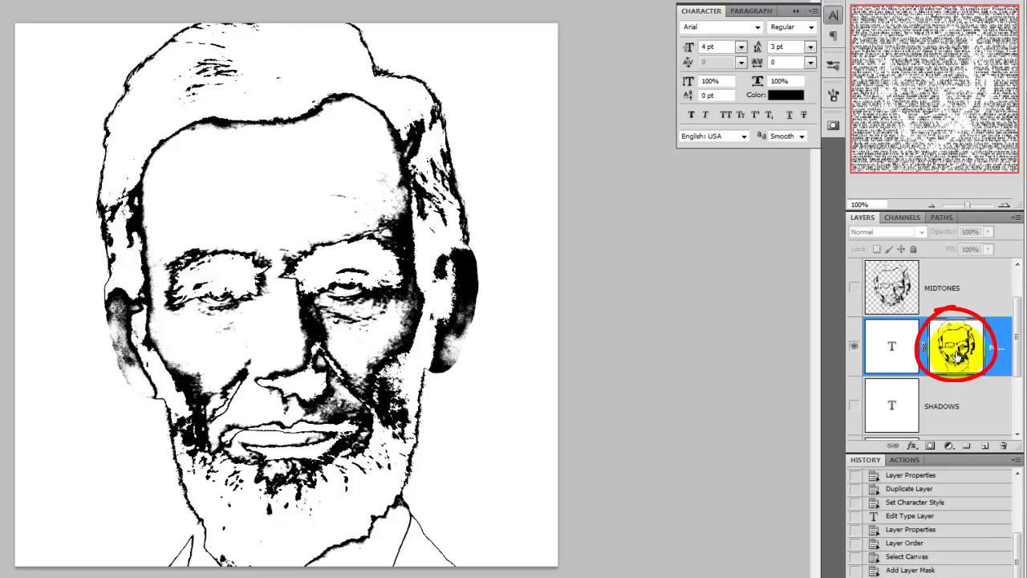
key("ctrl+i")
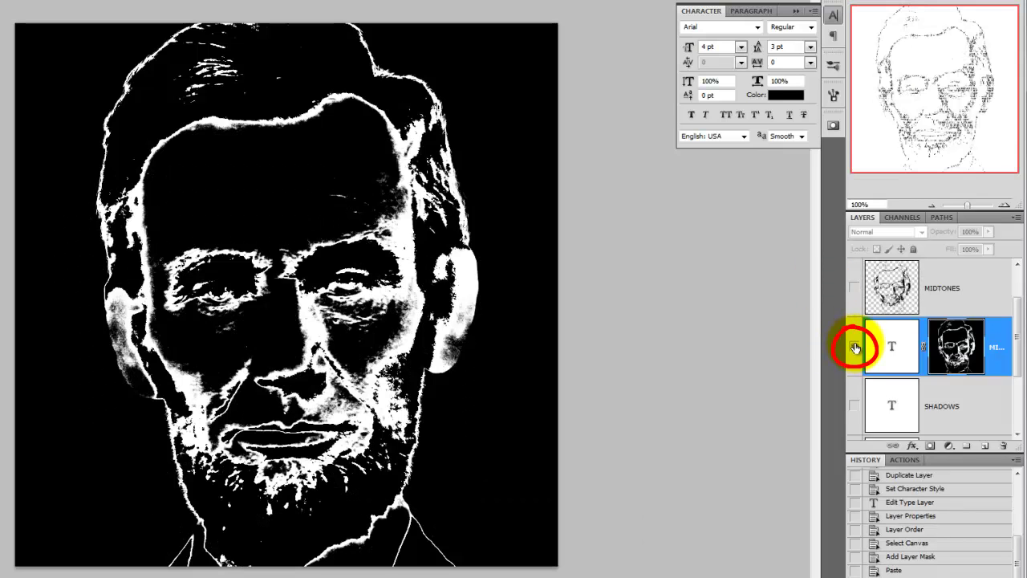
left_click(854, 347)
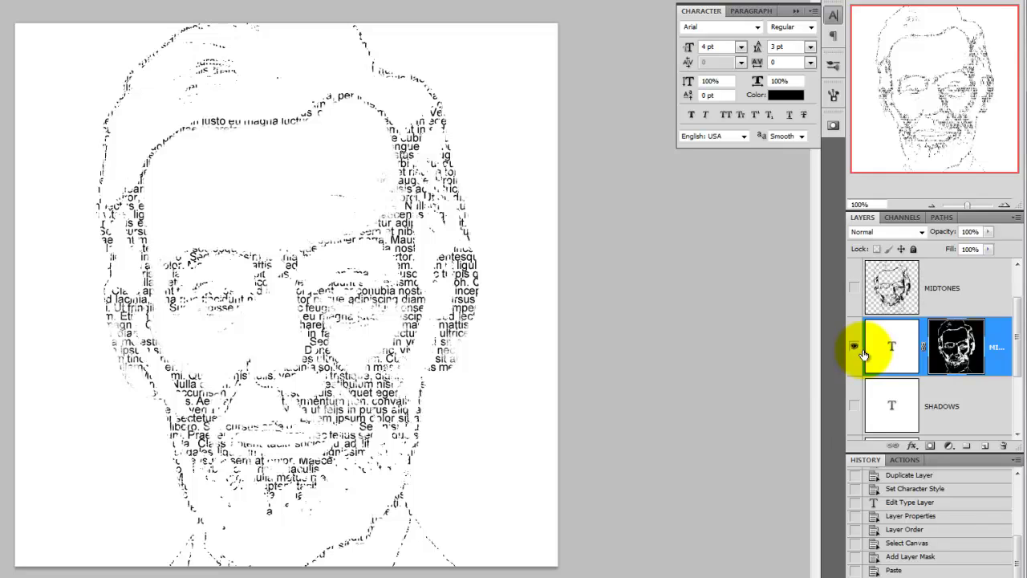
- Copy the entire SHADOWS image layer, then hide it again
scroll(1018, 328, "up", 1)
scroll(1017, 328, "up", 3)
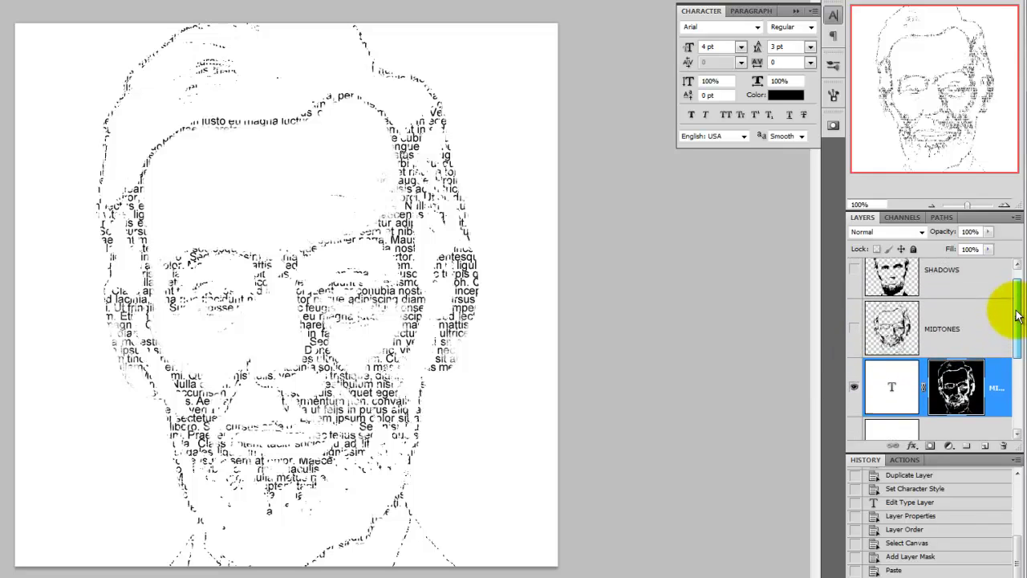
left_click(854, 287)
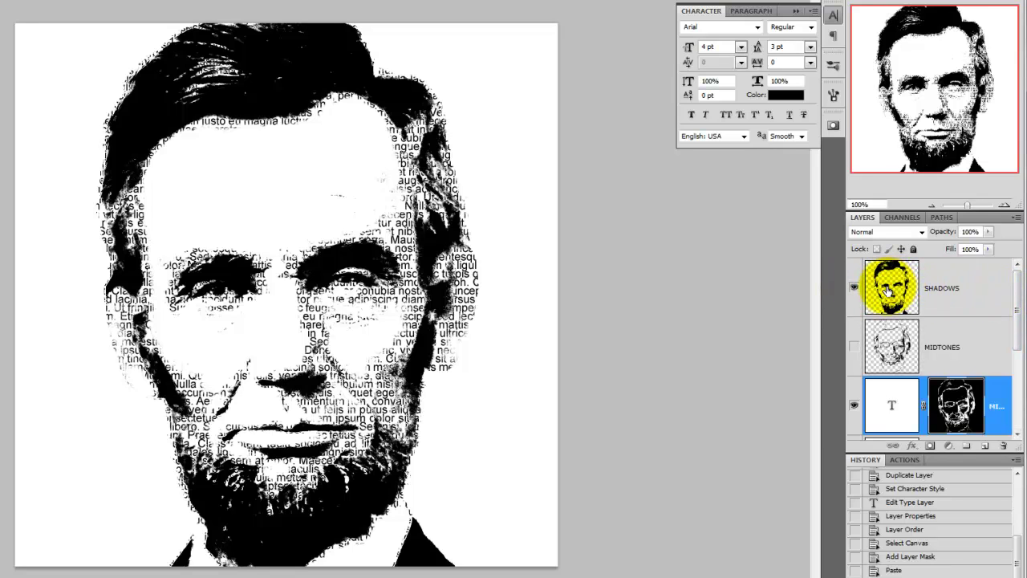
left_click(896, 291)
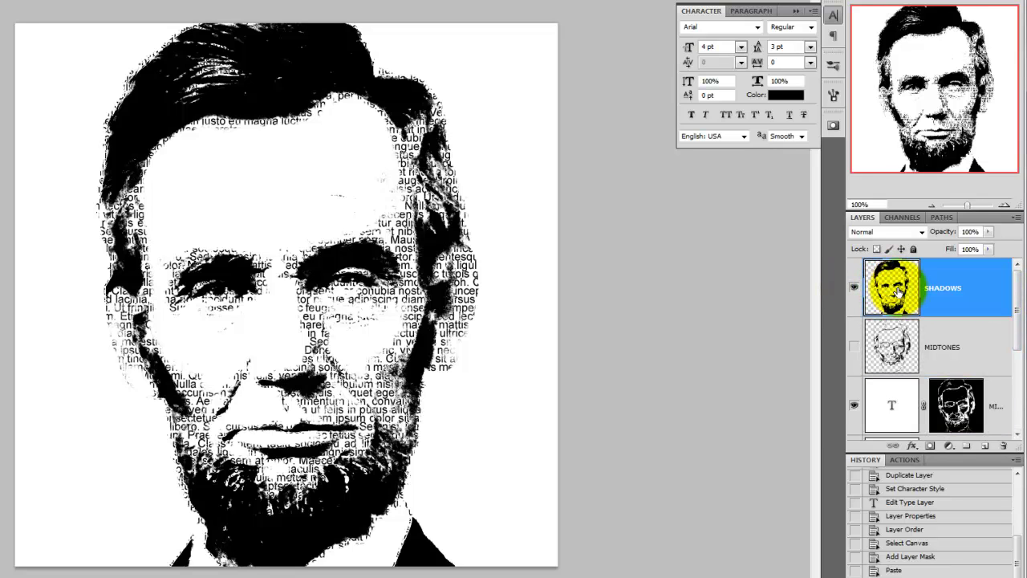
key("ctrl+a")
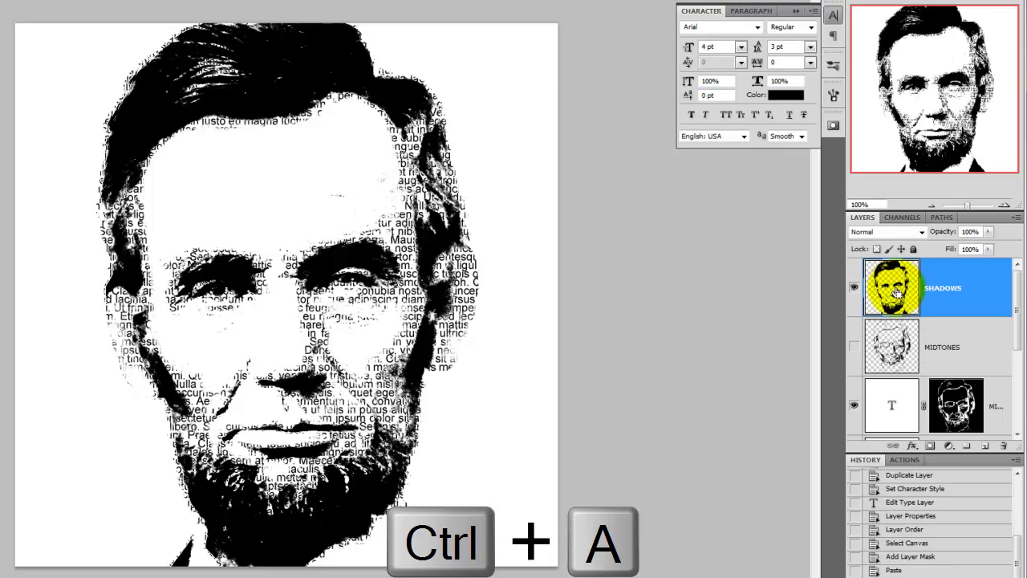
key("ctrl+c")
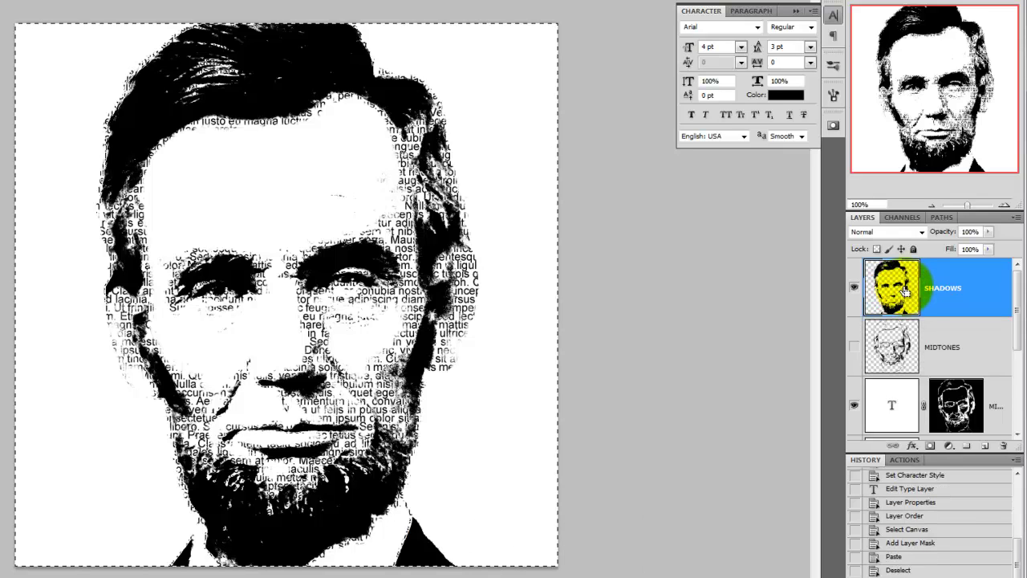
left_click(854, 287)
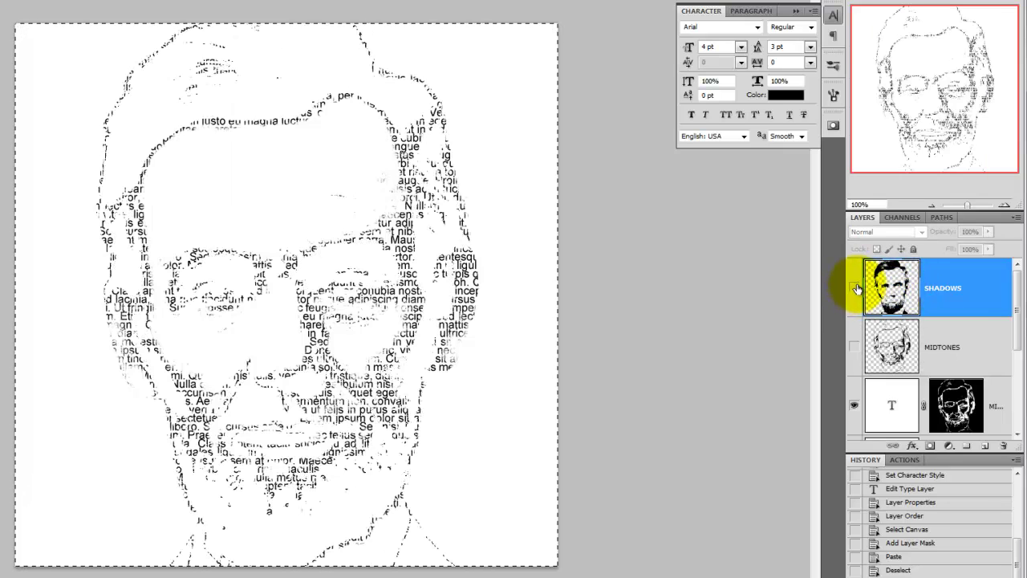
- Add a mask to the SHADOWS text layer holding the pasted Lincoln photo, inverted
left_click_drag(1016, 291, 986, 344)
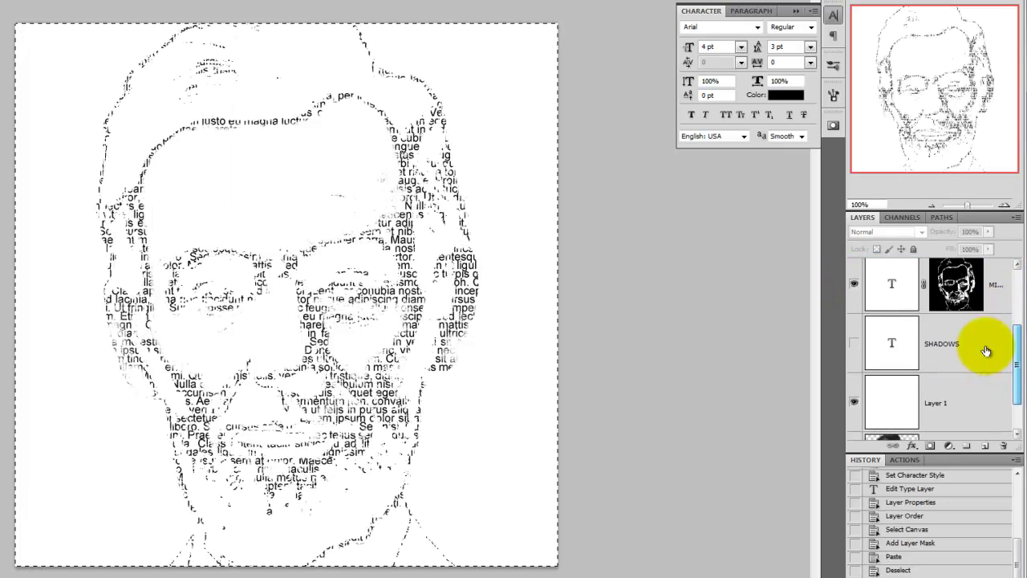
left_click(855, 345)
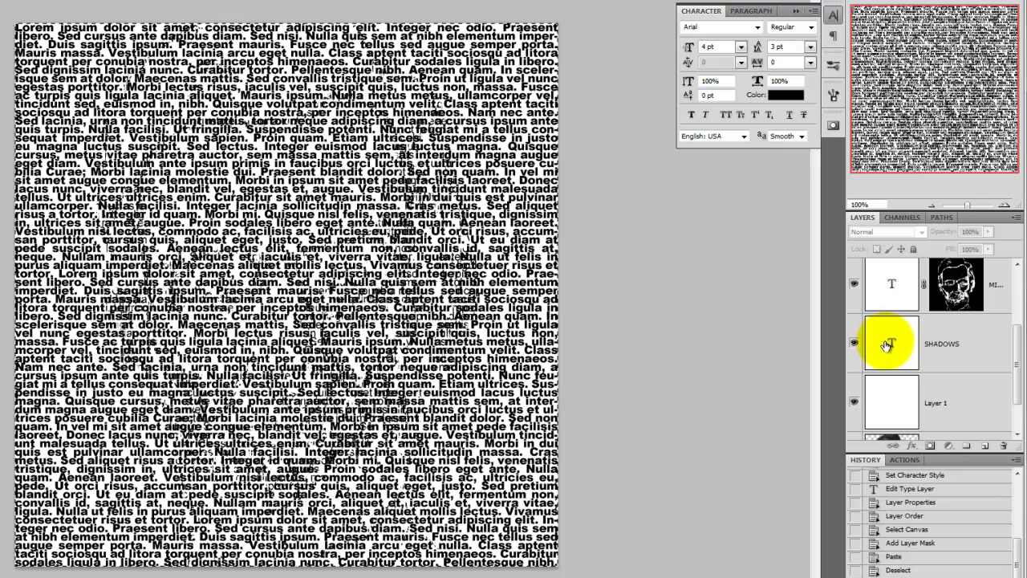
left_click(889, 340)
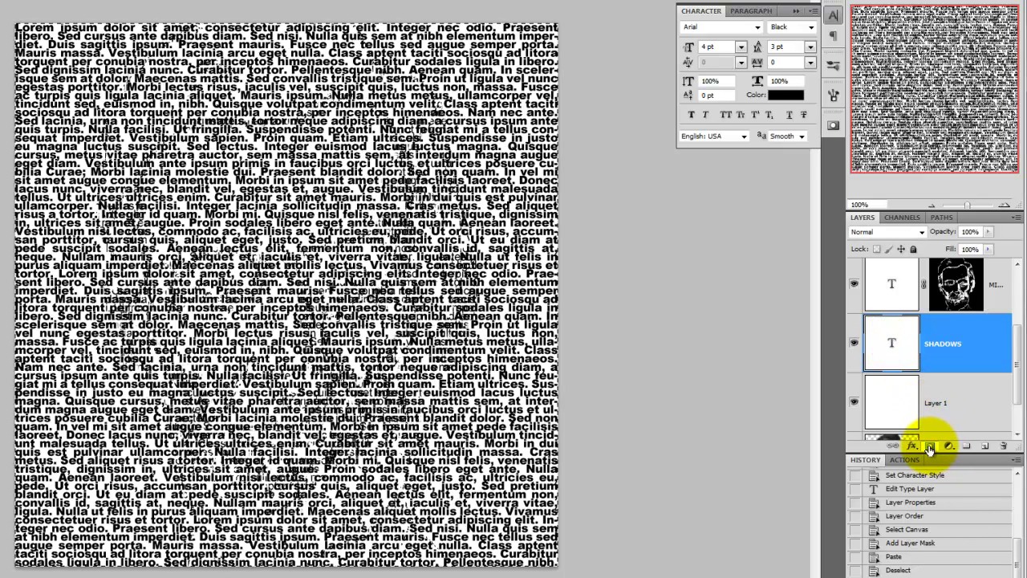
left_click(929, 447)
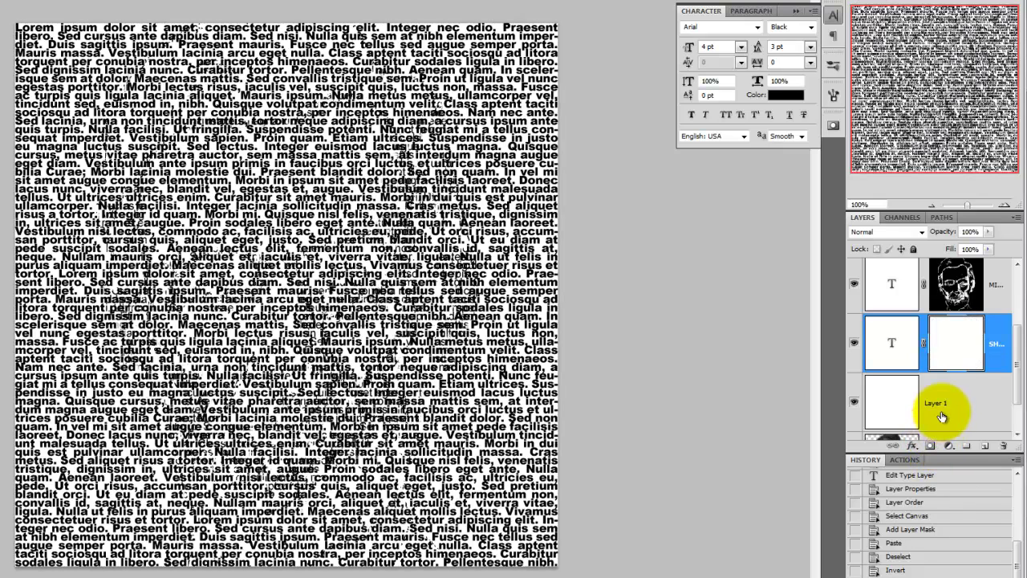
left_click(957, 358, "alt")
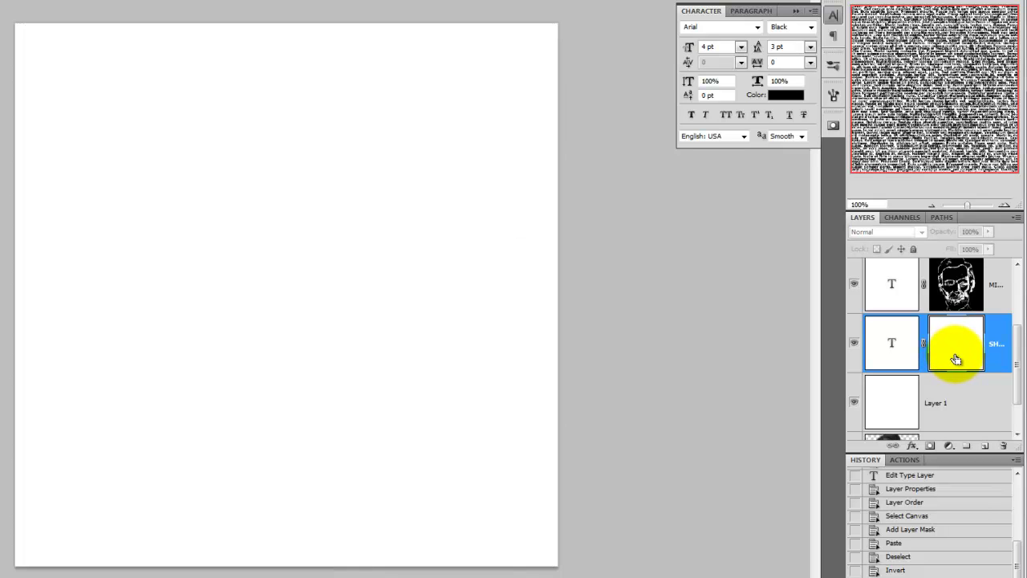
key("ctrl+a")
key("ctrl+v")
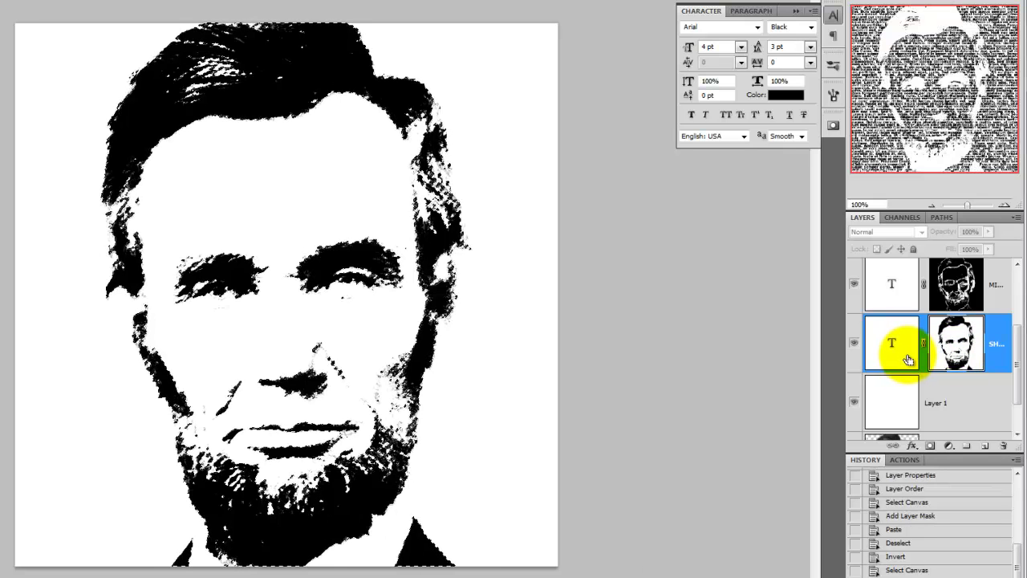
key("ctrl+d")
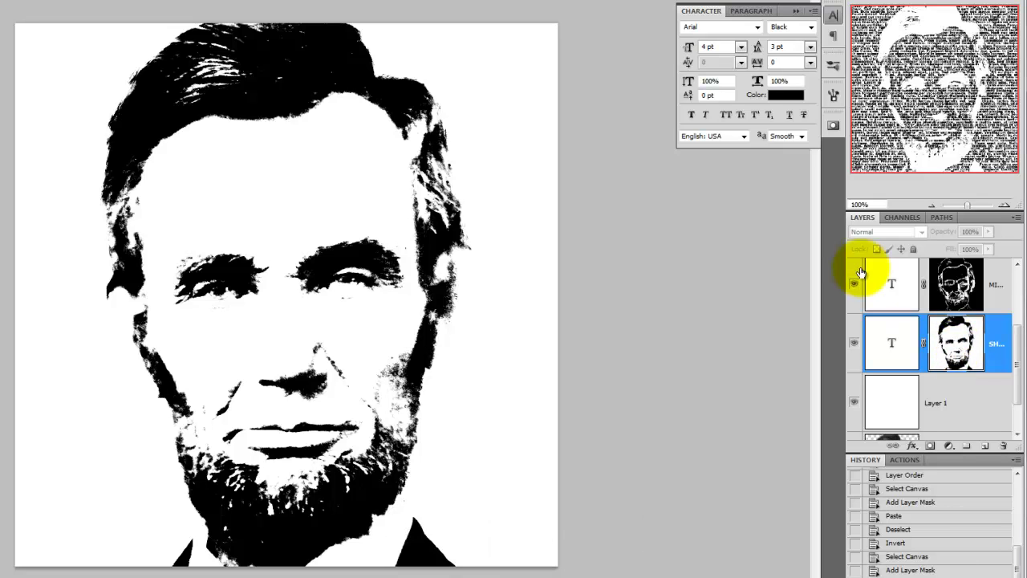
key("ctrl+i")
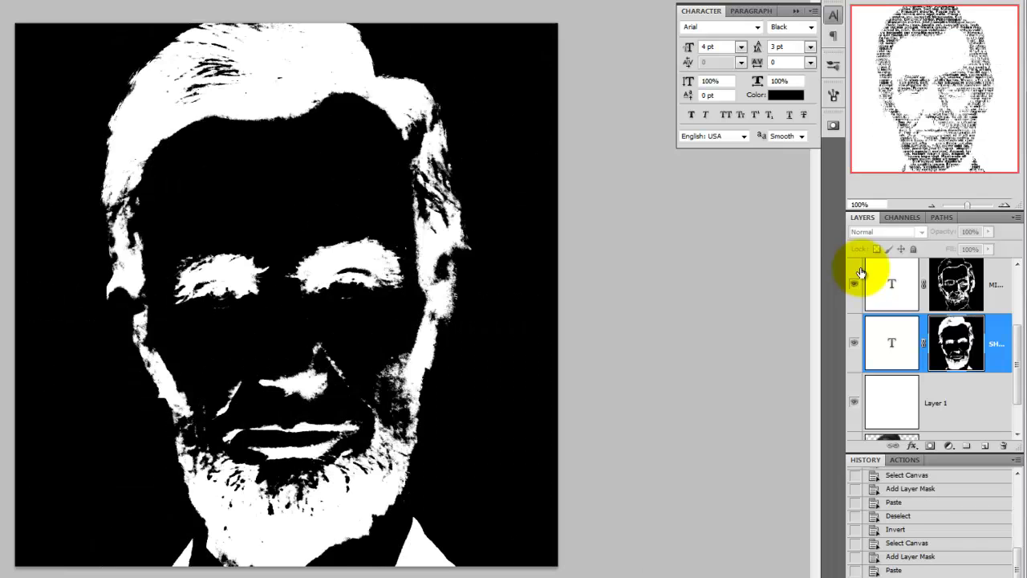
left_click(853, 346)
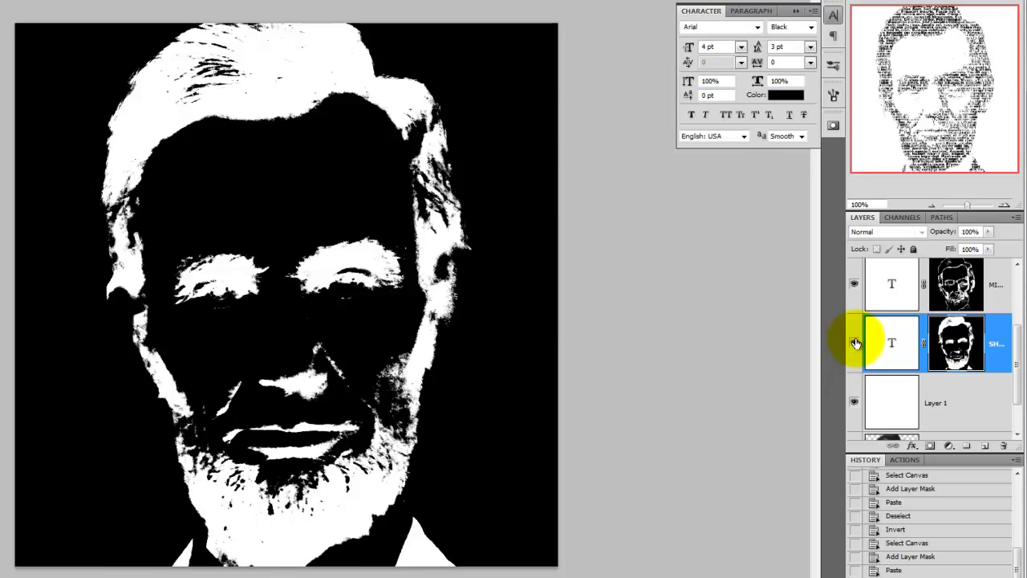
- Try 6 pt on the SHADOWS text, then set it back to 4 pt
left_click(854, 343)
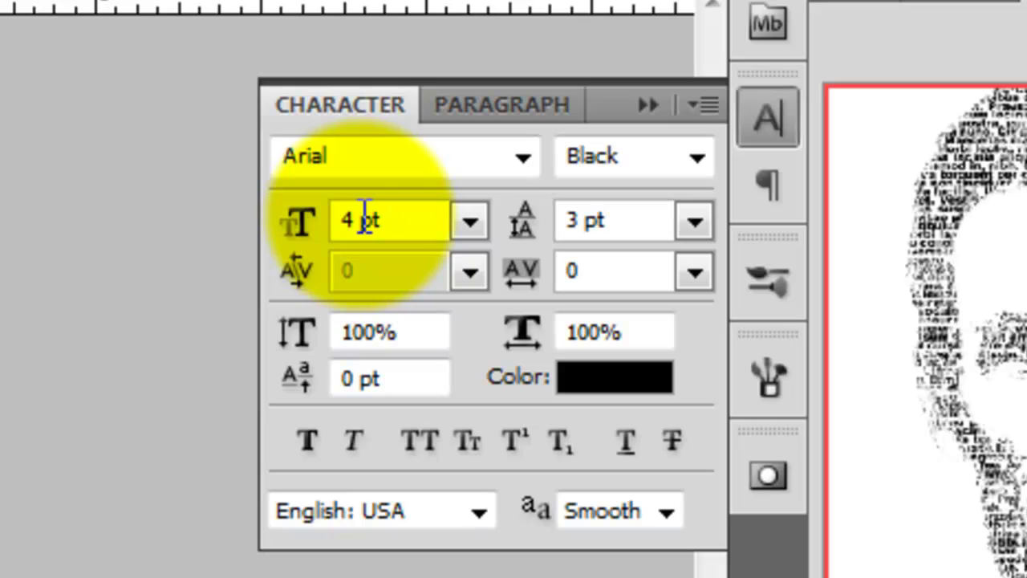
double_click(363, 218)
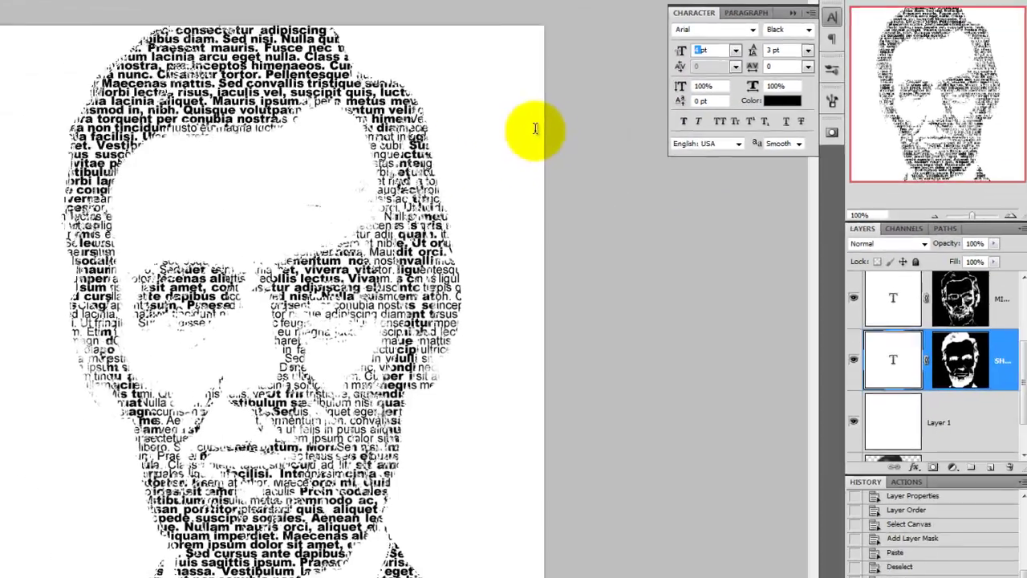
type("6")
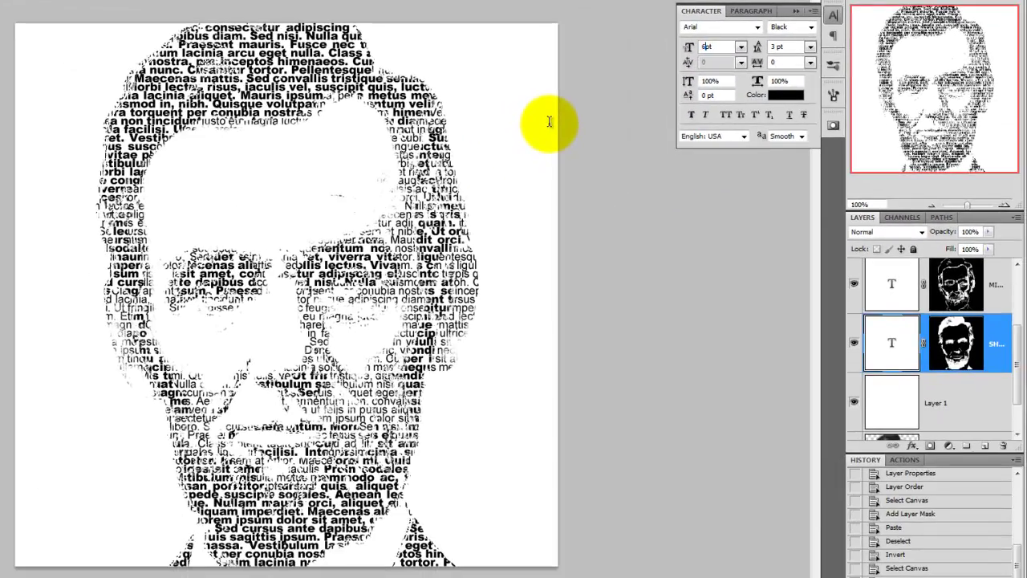
key("Return")
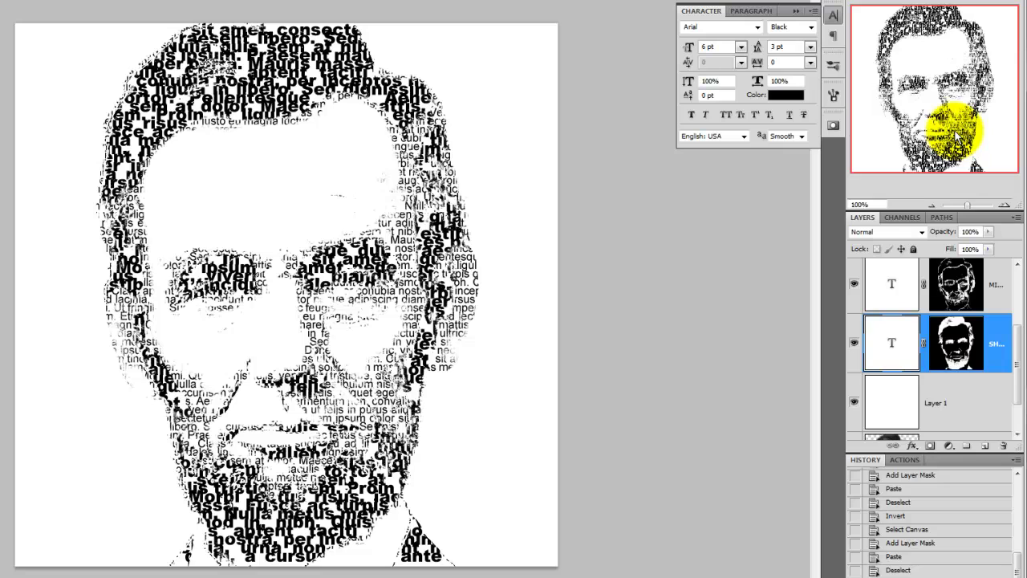
type("4")
key("Return")
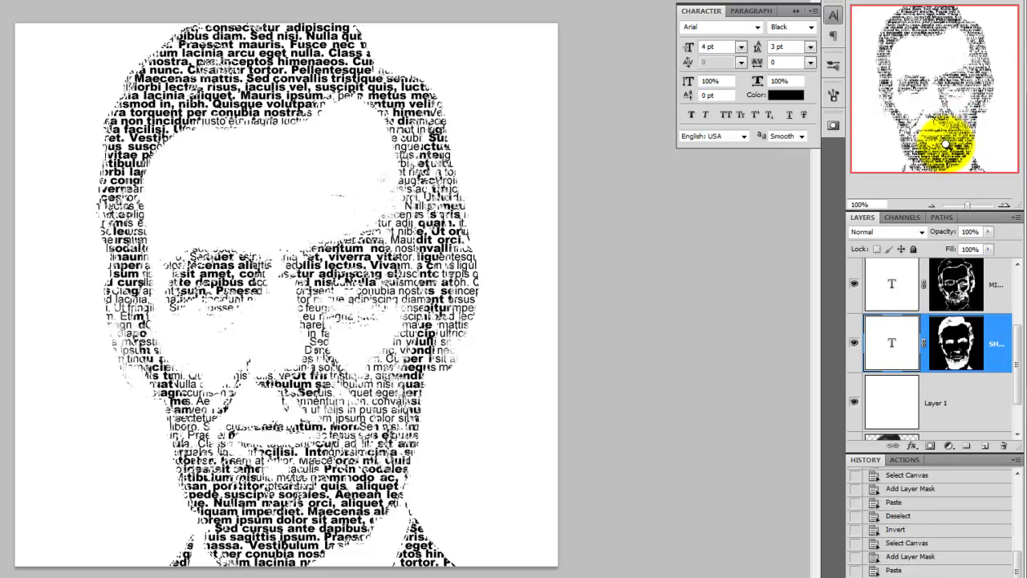
- Set the top text layer's font size to 3 pt
left_click(897, 289)
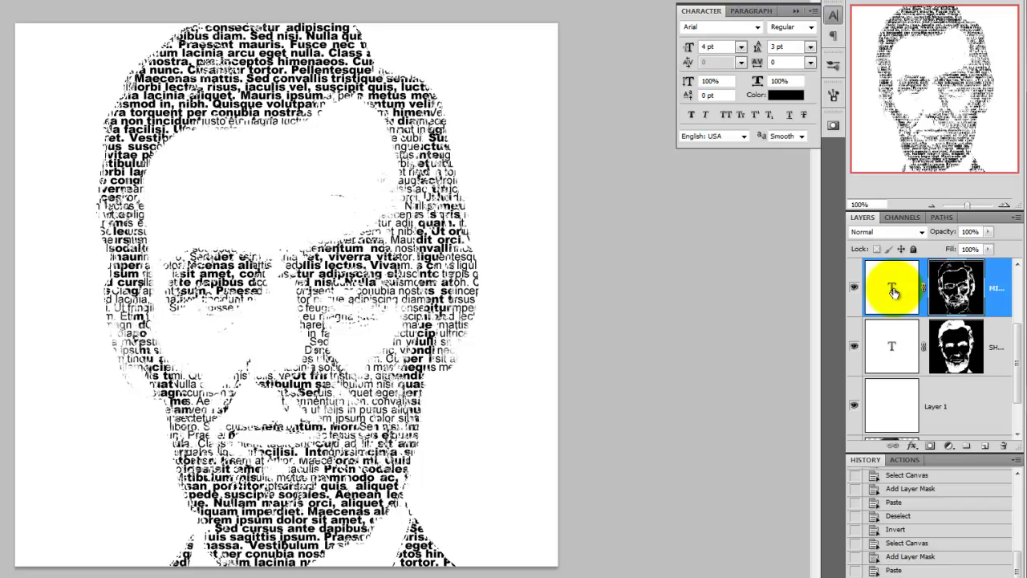
double_click(723, 50)
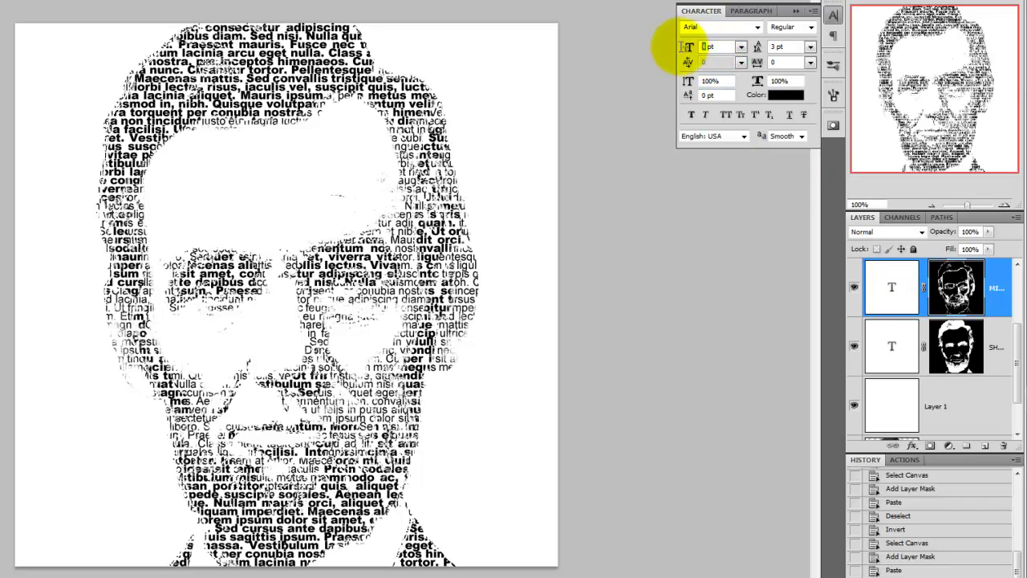
type("3")
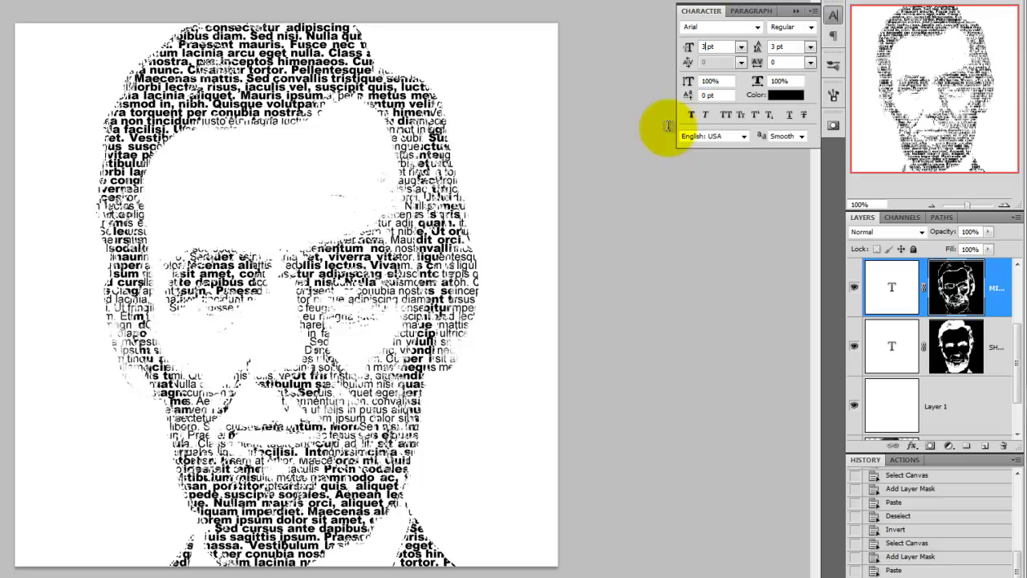
key("ctrl+d")
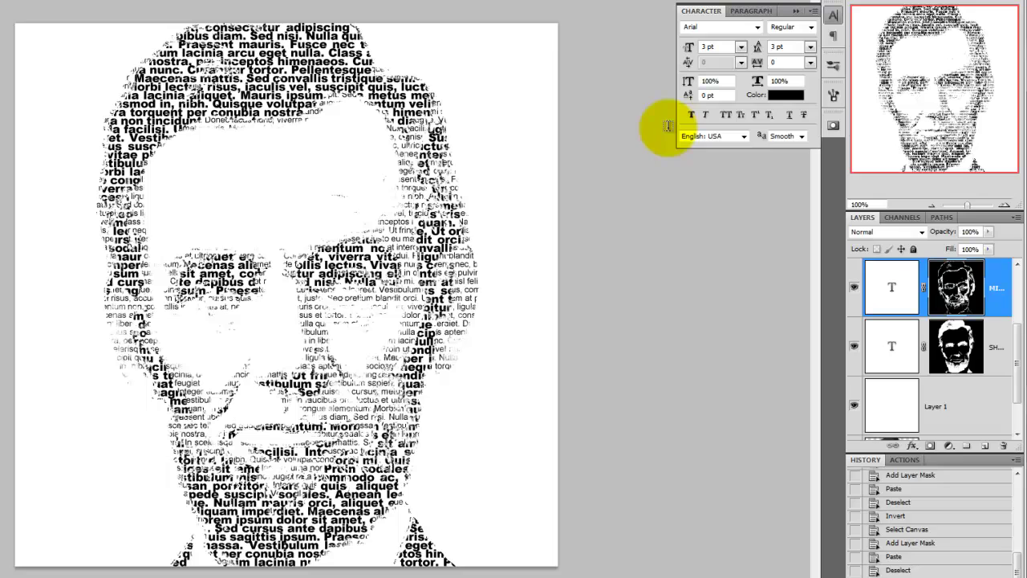
key("ctrl+i")
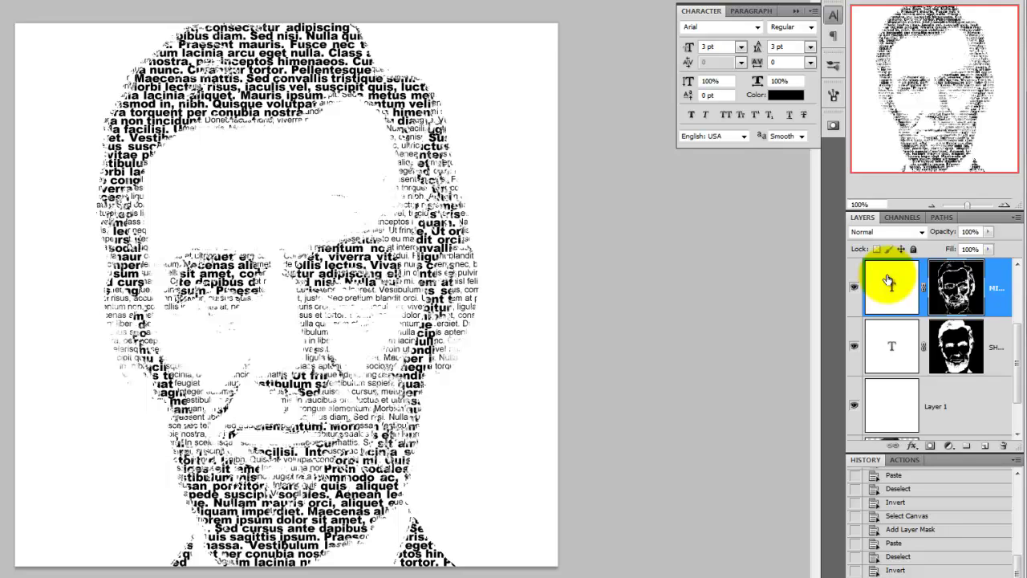
- Stamp visible layers into Layer 3 and set the brush to Color mode with red FF0000
key("ctrl+shift+alt+e")
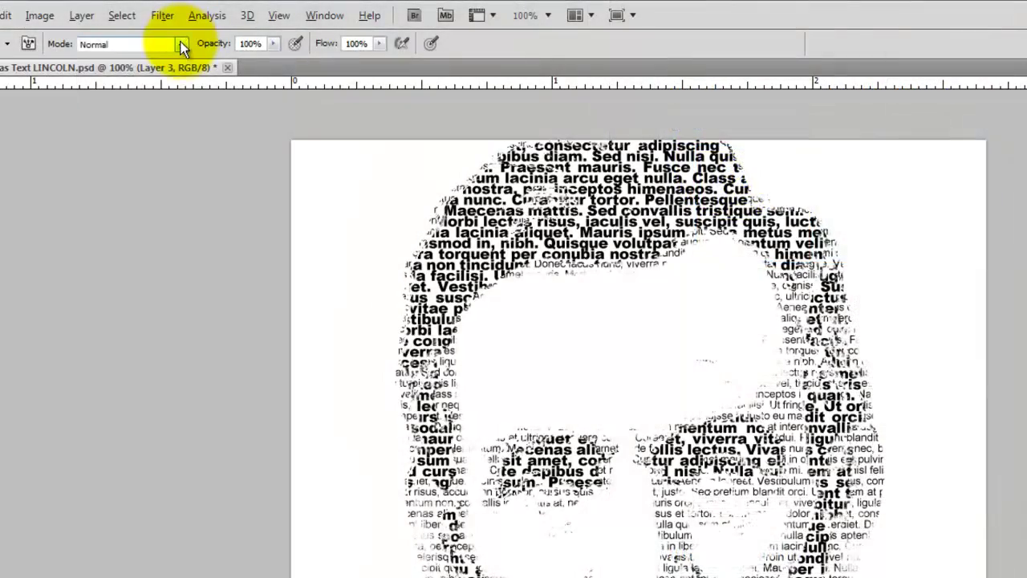
left_click(183, 44)
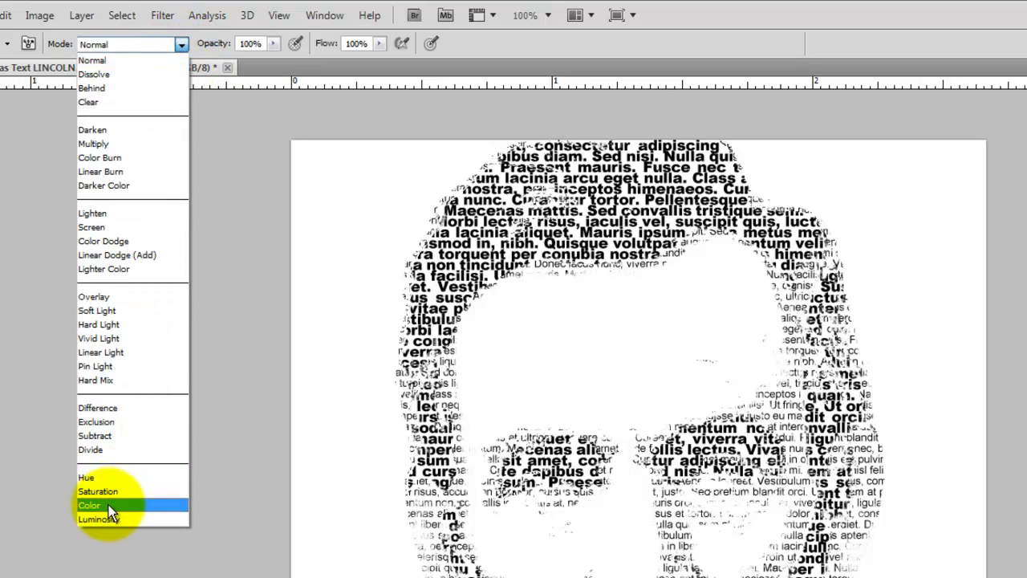
left_click(111, 504)
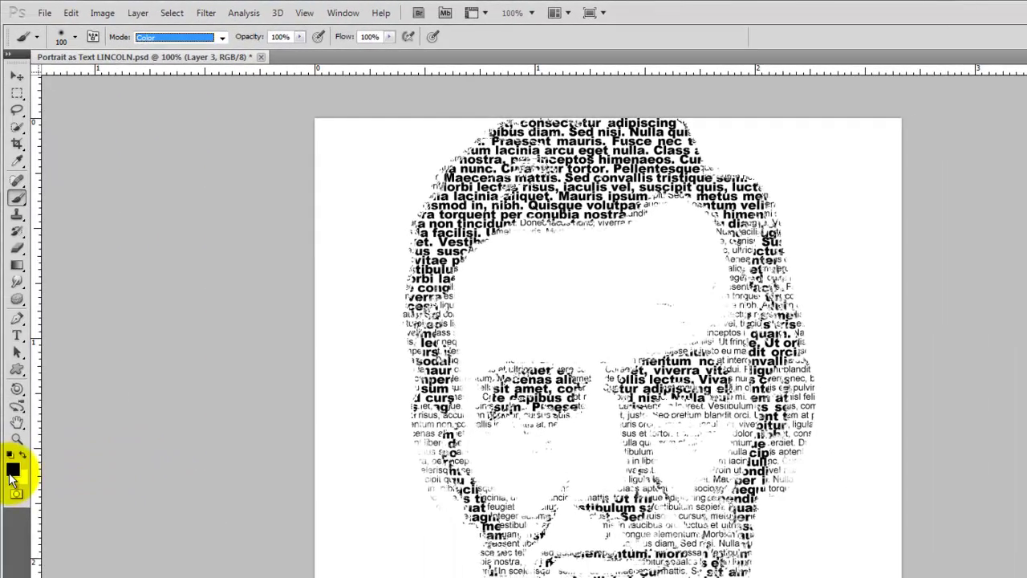
key("i")
left_click(13, 471)
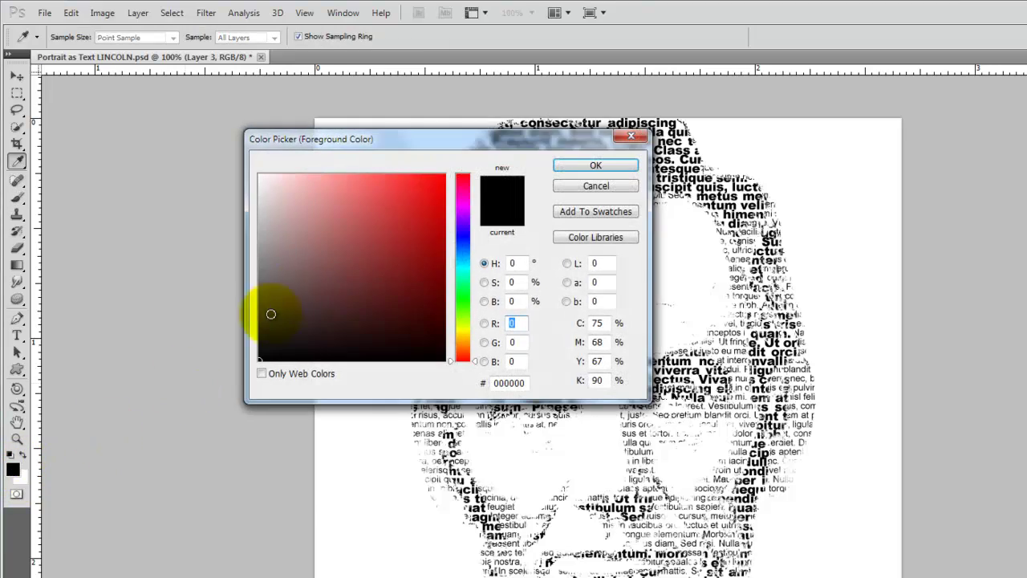
left_click_drag(426, 184, 479, 165)
left_click(585, 166)
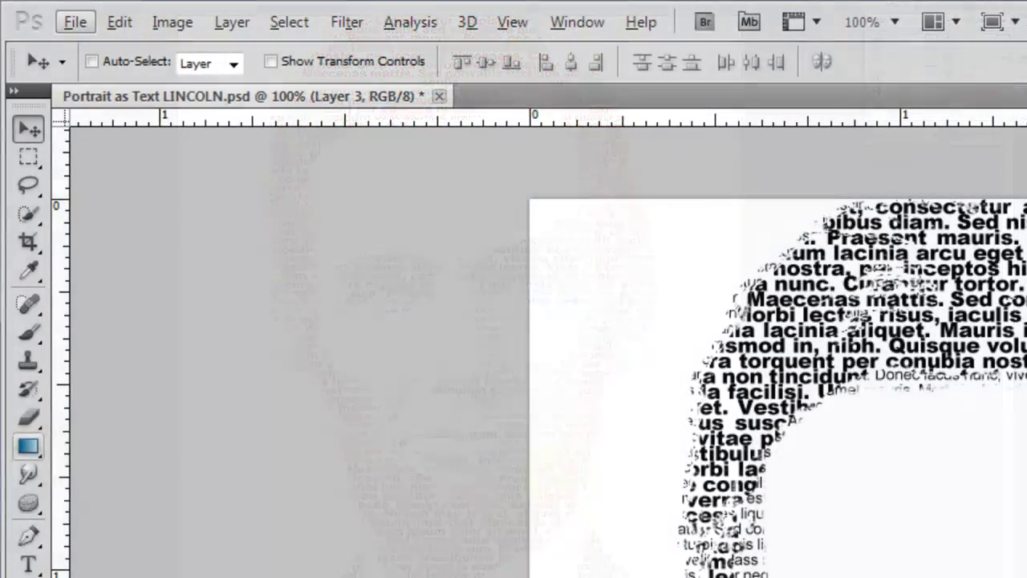
- Load the Gradient tool with the rainbow Spectrum preset
left_click(27, 449)
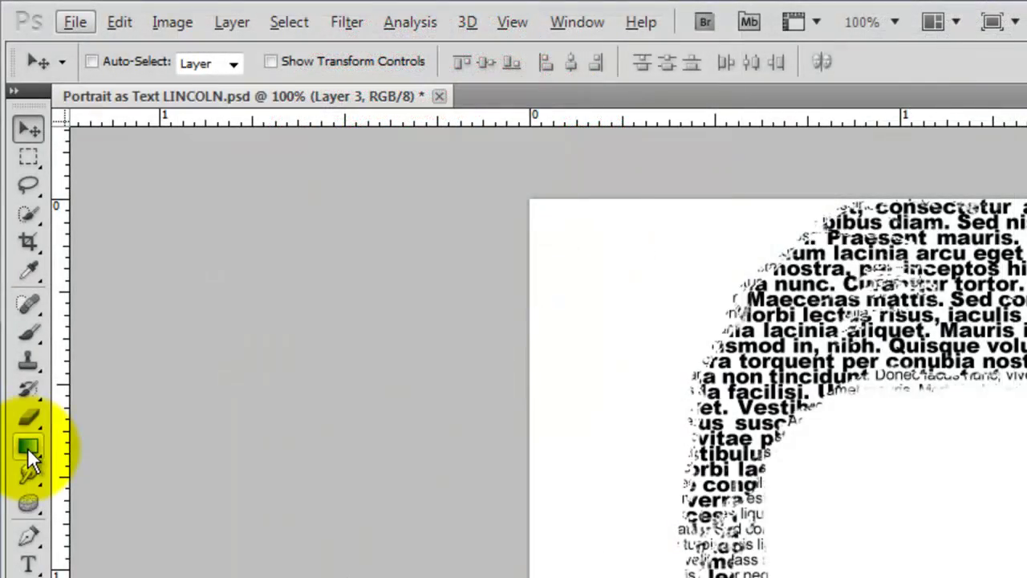
left_click(27, 447)
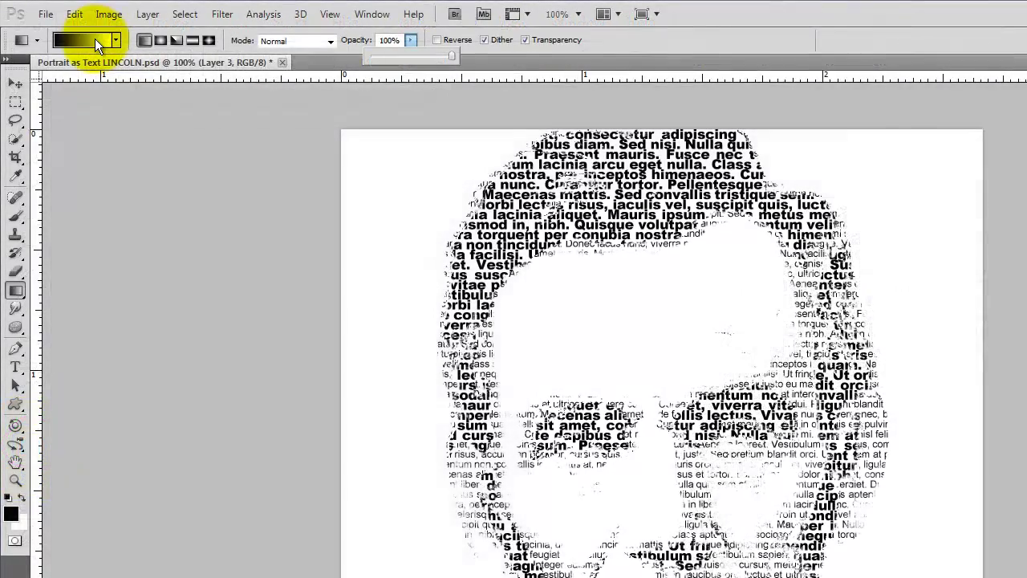
left_click(95, 39)
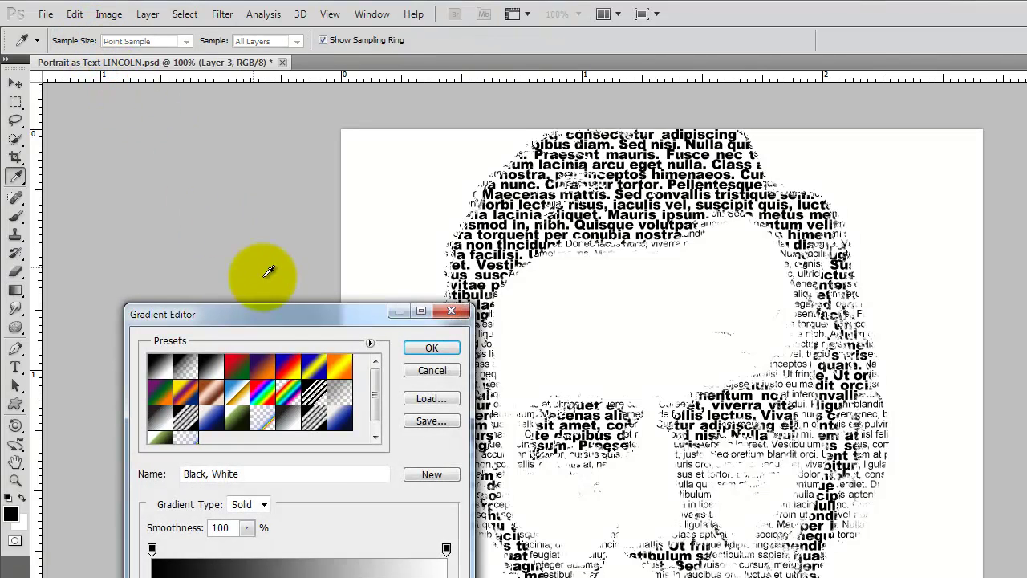
left_click_drag(266, 323, 236, 138)
left_click(232, 217)
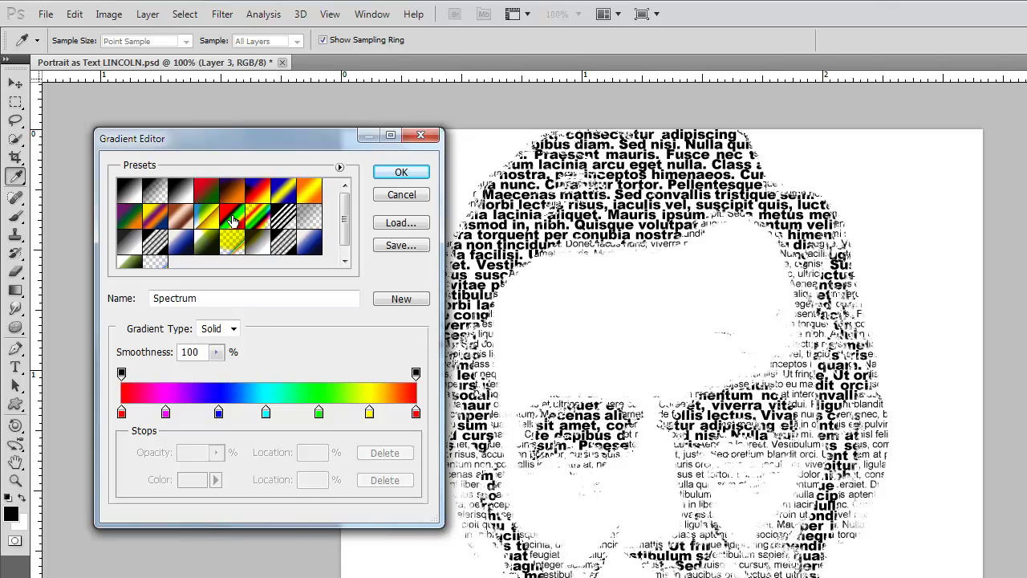
left_click(394, 174)
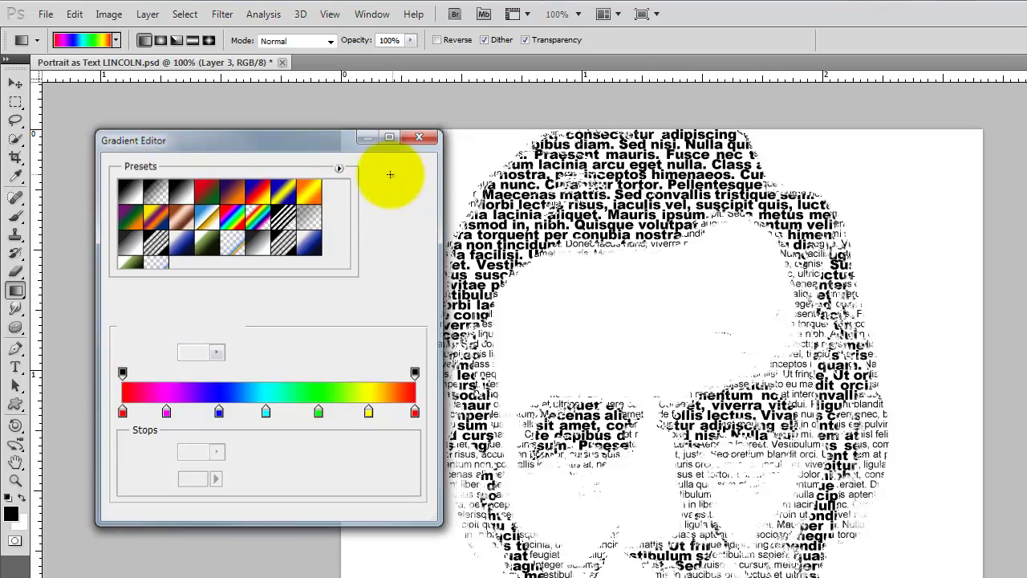
left_click(330, 41)
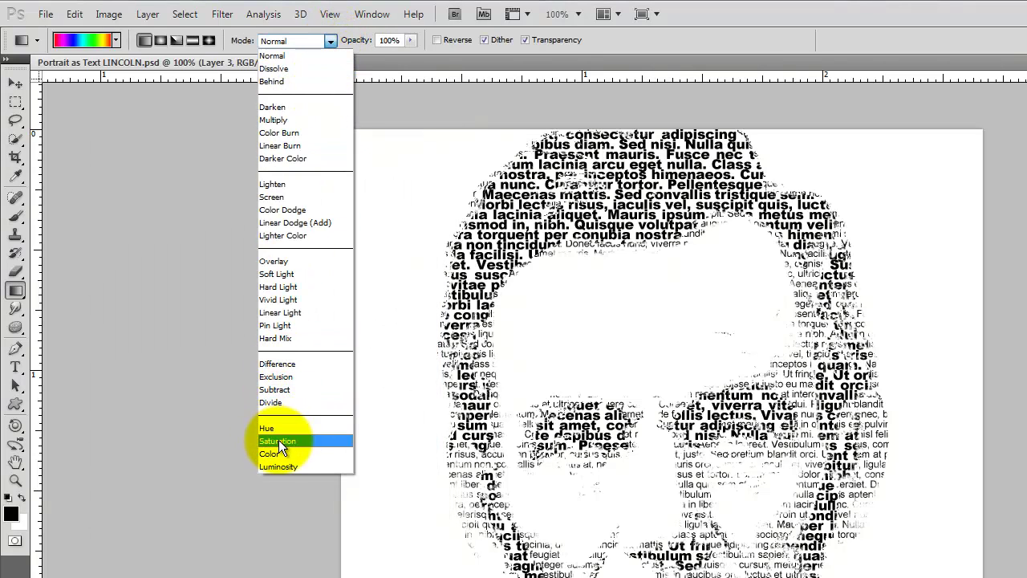